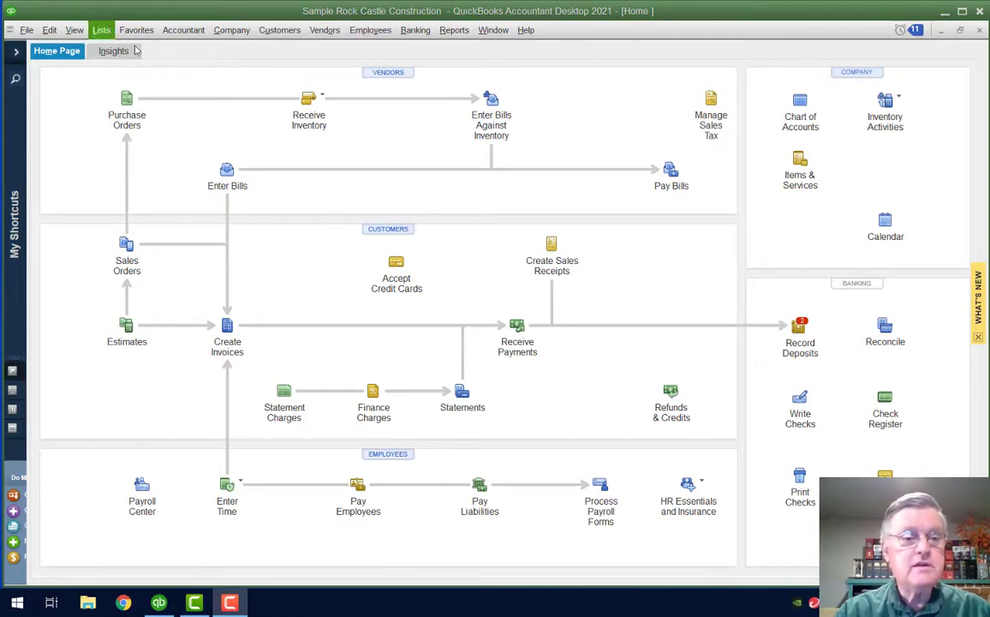
From the Payroll Item List, start a new payroll item using Custom Setup
click(101, 31)
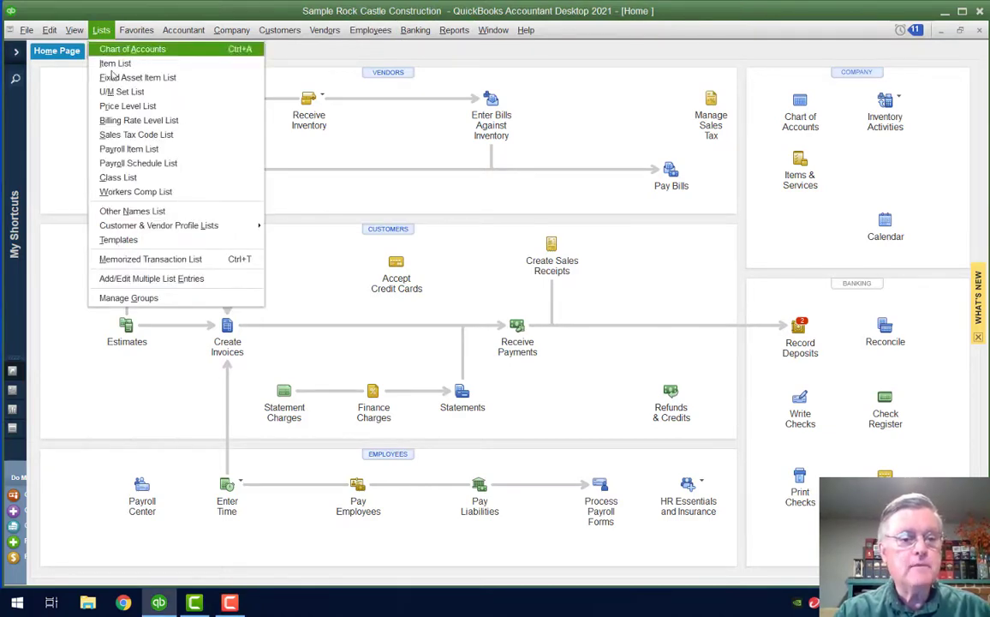
click(187, 151)
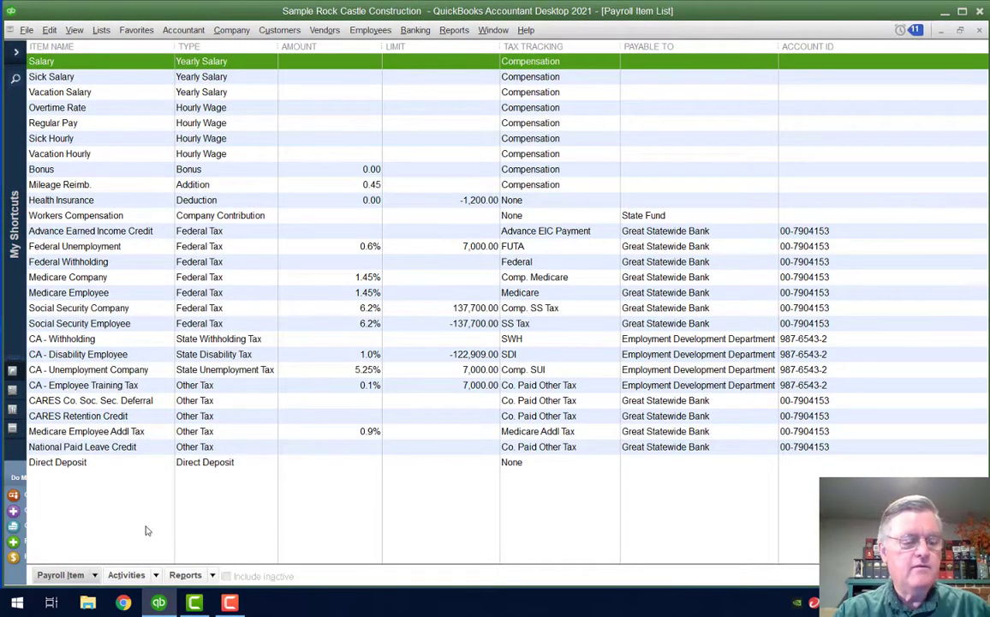
click(93, 574)
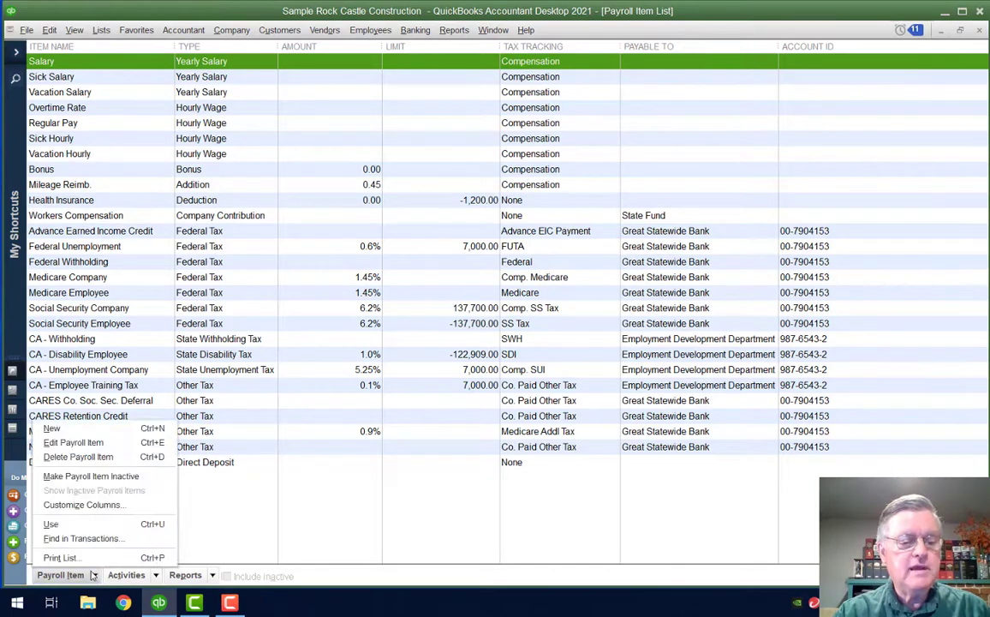
click(88, 428)
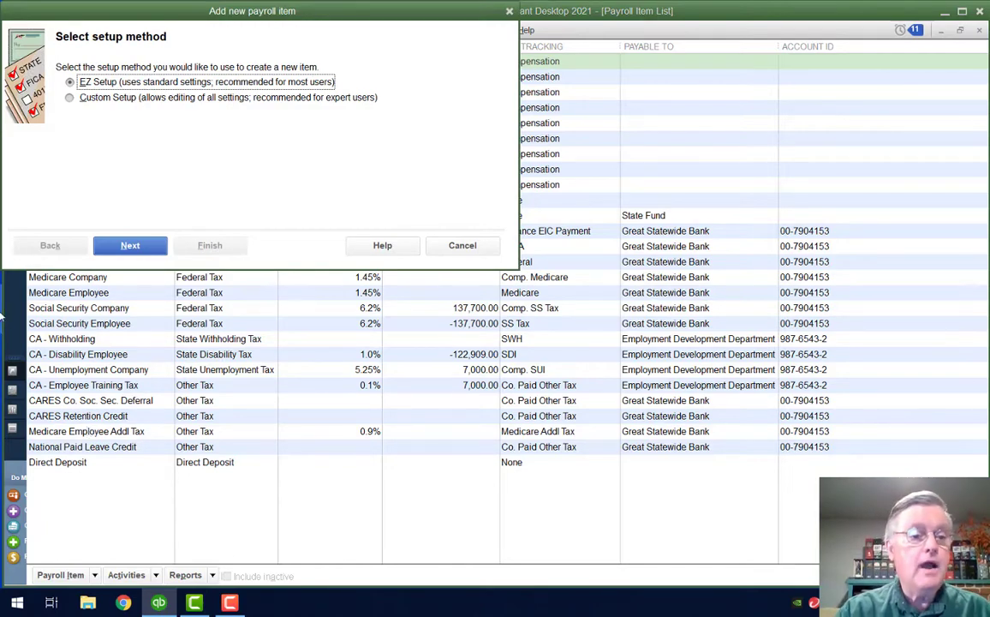
click(70, 98)
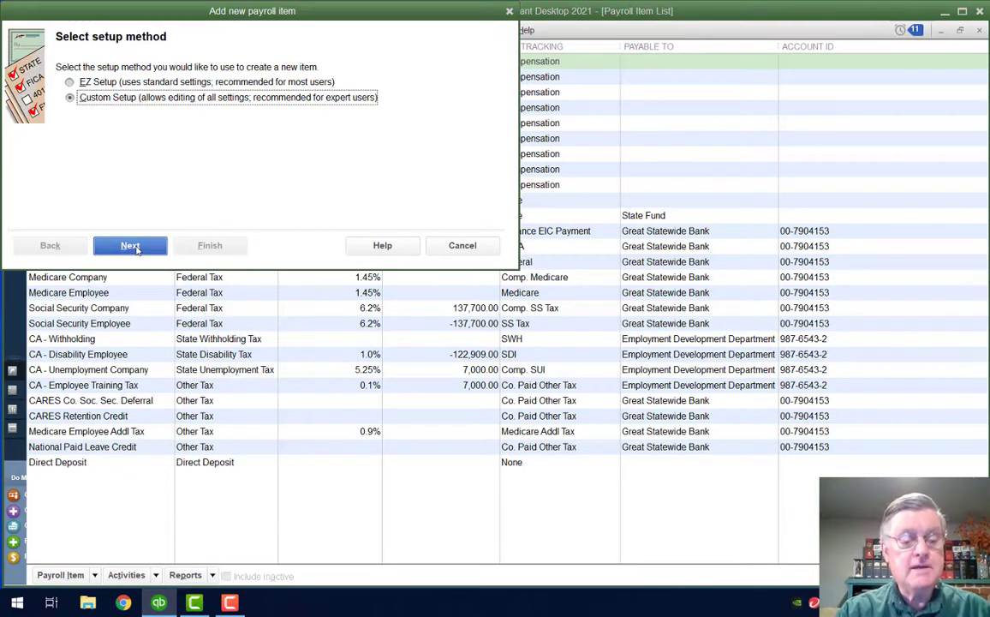
click(131, 246)
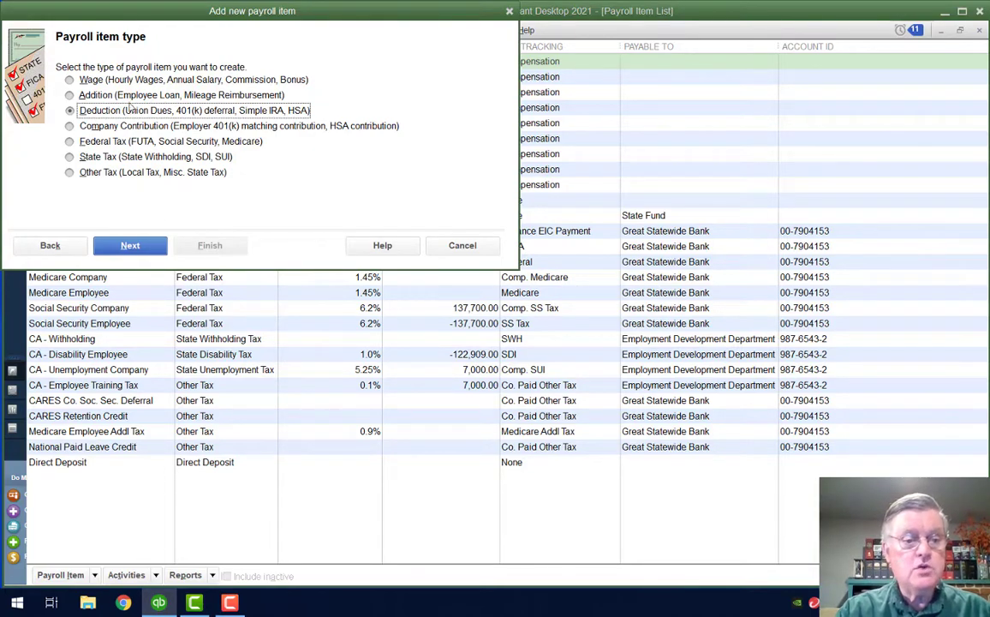
Choose Deduction as the item type and name it 'Retirement Plan'
click(137, 247)
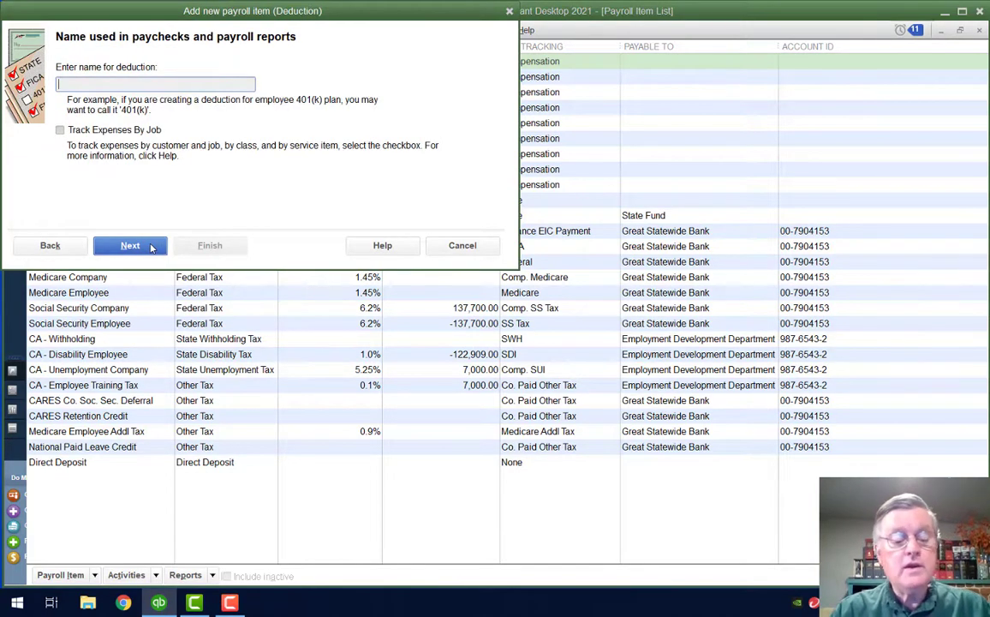
text(Retire)
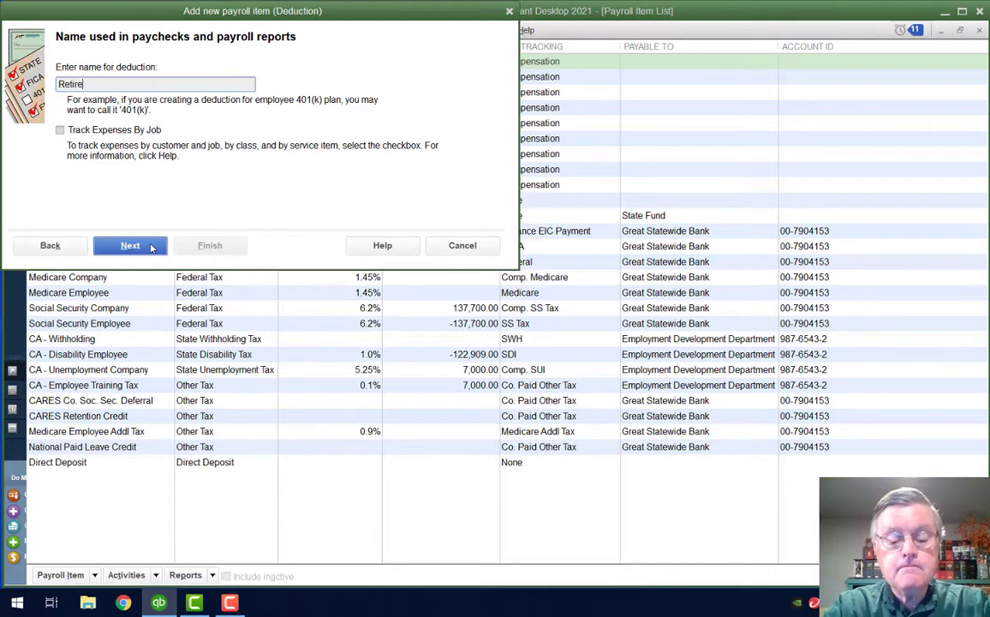
text(ment )
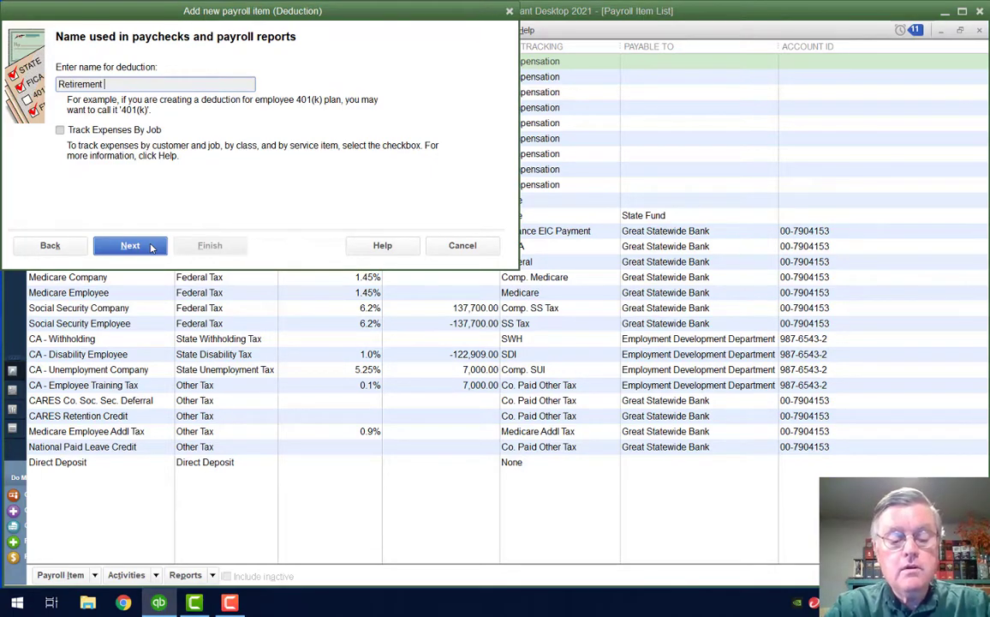
text(Plan)
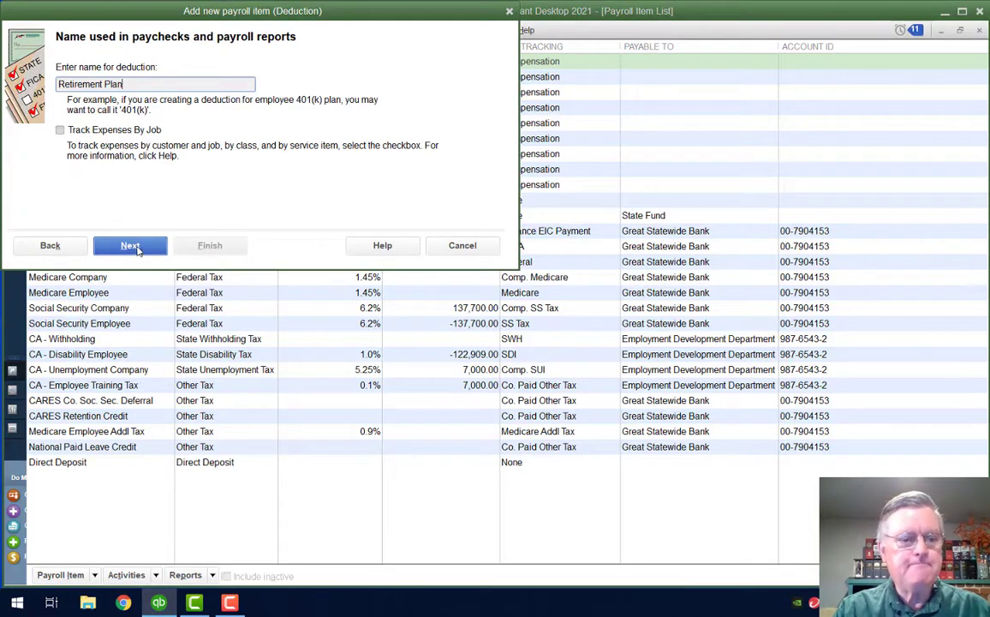
click(132, 247)
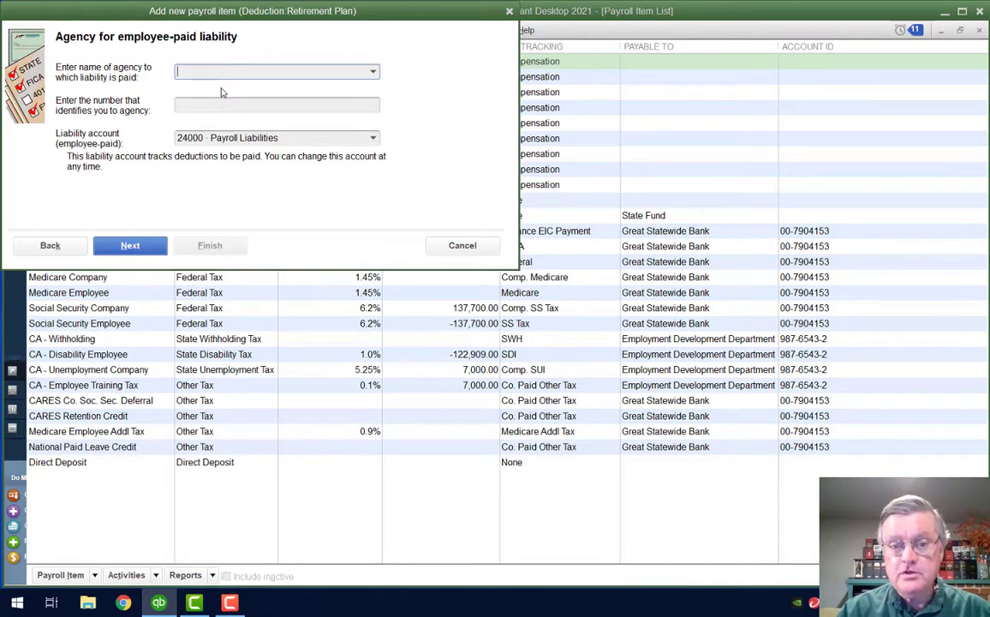
Set Sergeant Insurance as the agency with its agency number, keeping 24000 Payroll Liabilities
text(Sergeant Insurance)
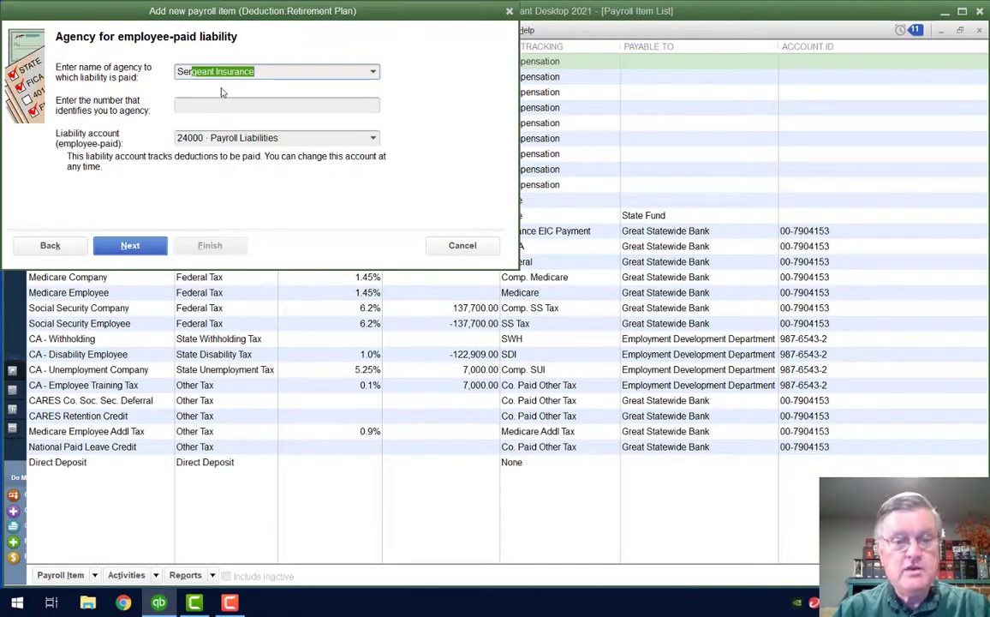
key(Tab)
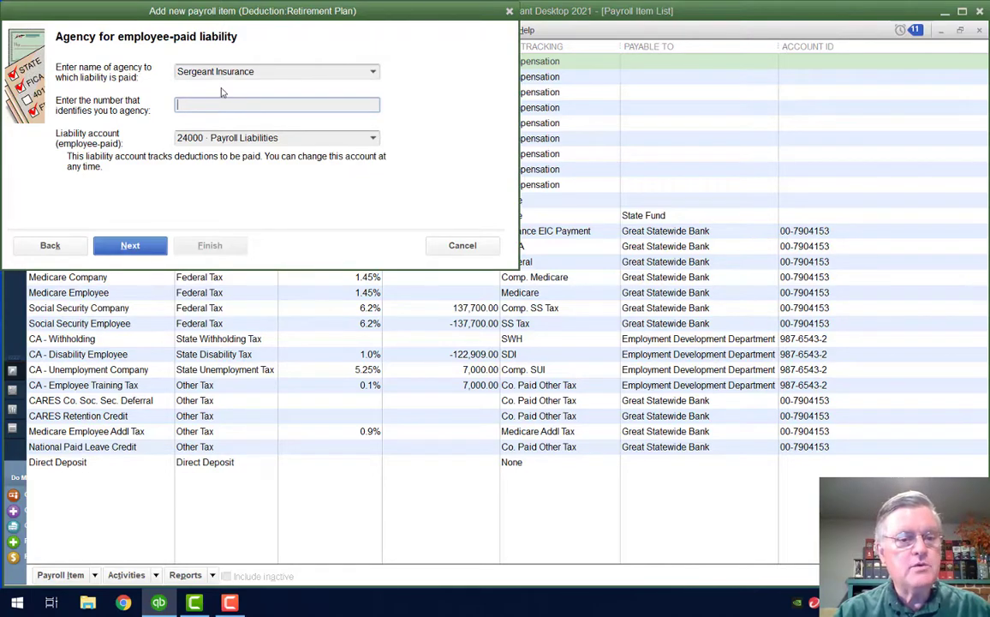
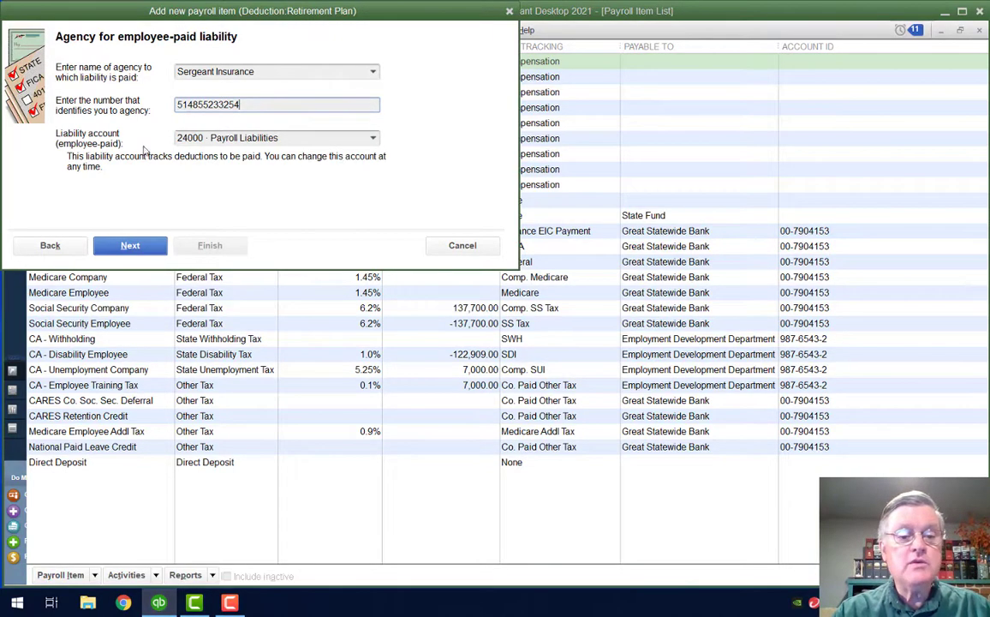
key(Tab)
click(330, 139)
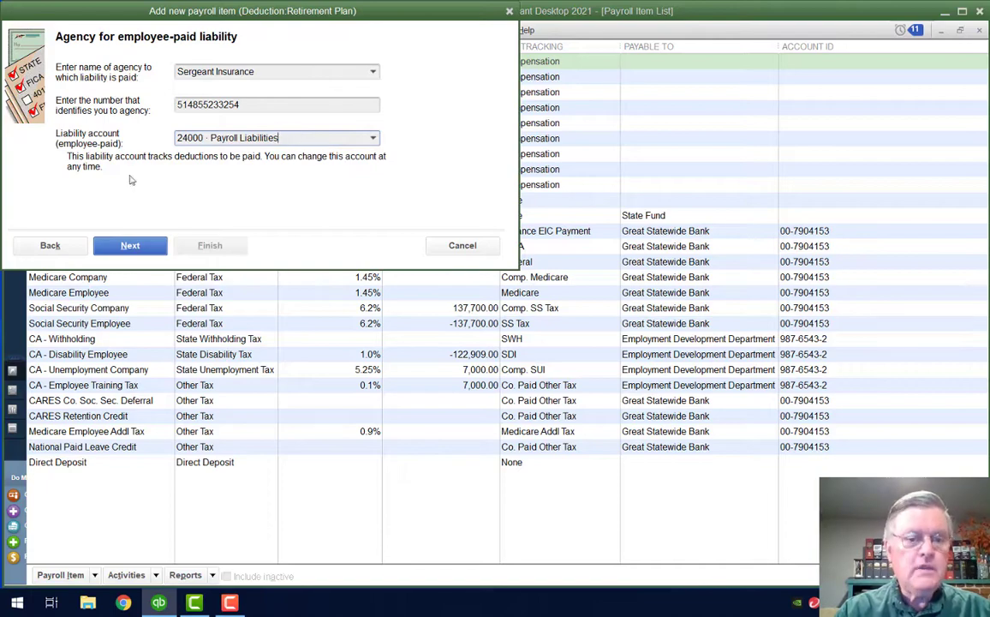
click(137, 248)
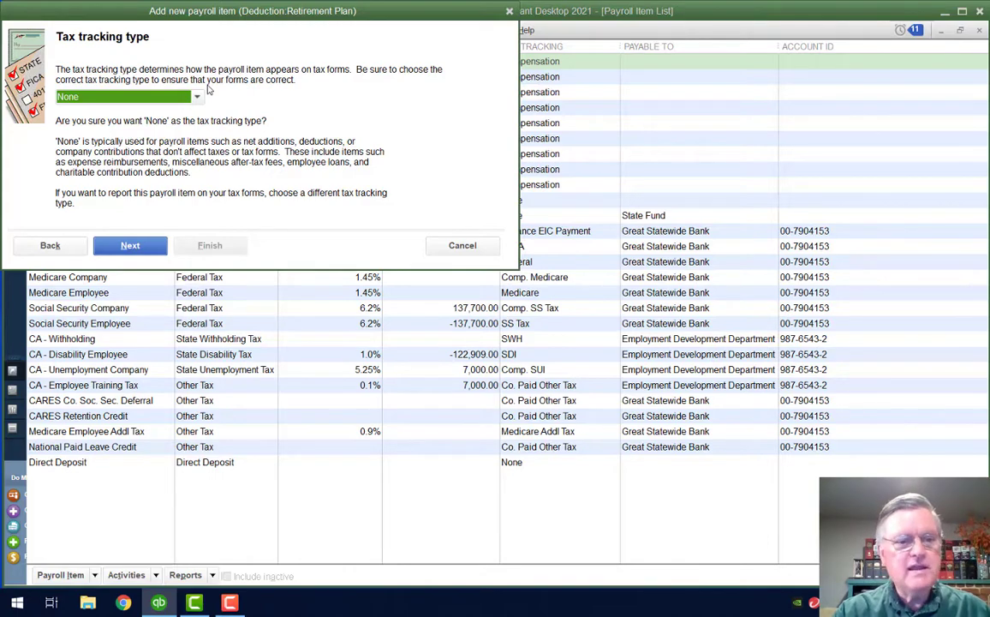
Choose SIMPLE IRA as the deduction's tax tracking type
click(197, 98)
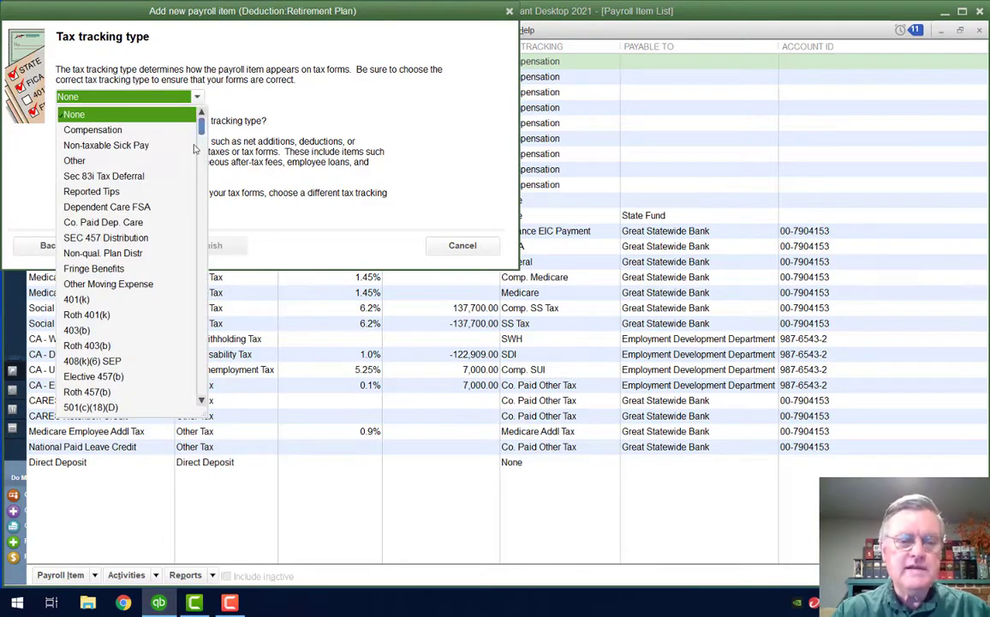
drag(203, 129, 205, 233)
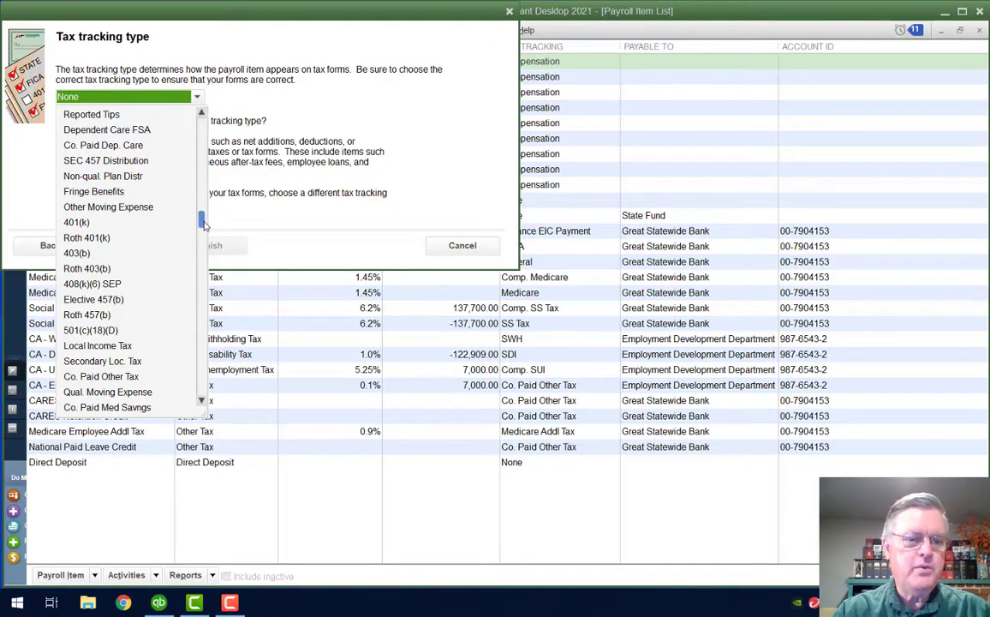
drag(202, 221, 220, 339)
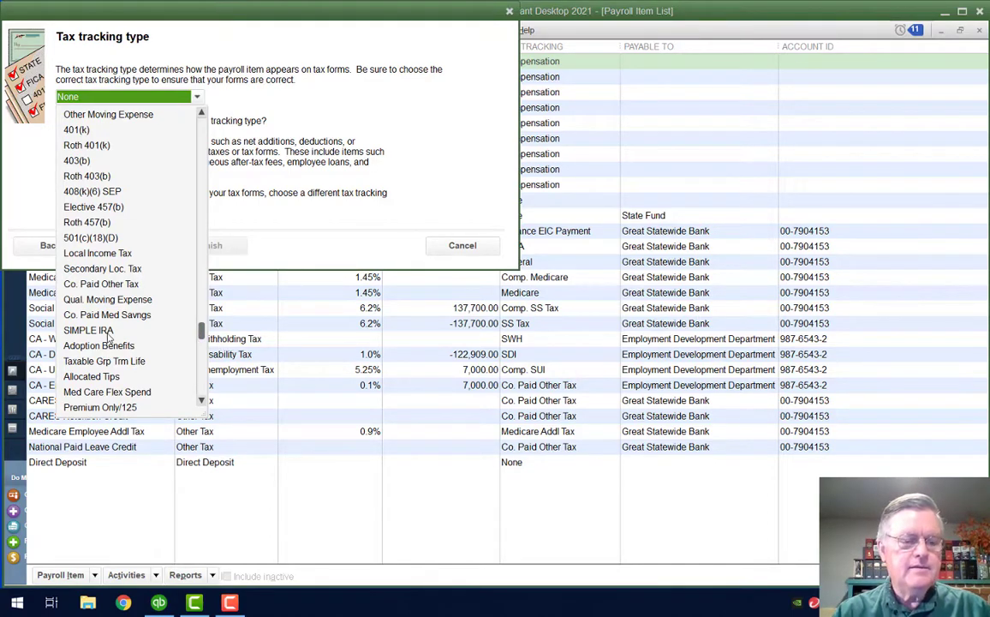
click(89, 330)
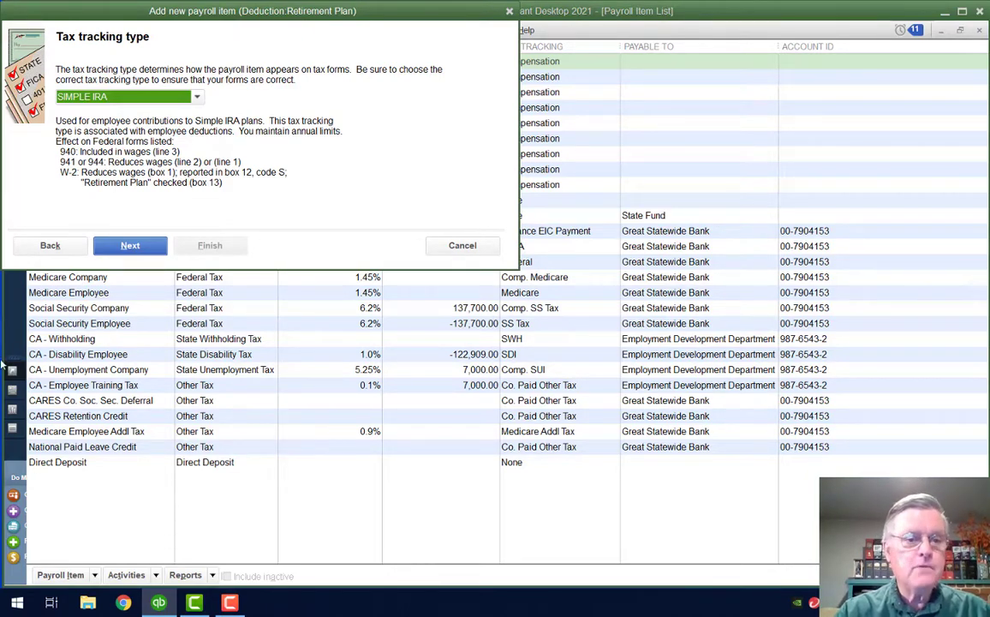
click(130, 246)
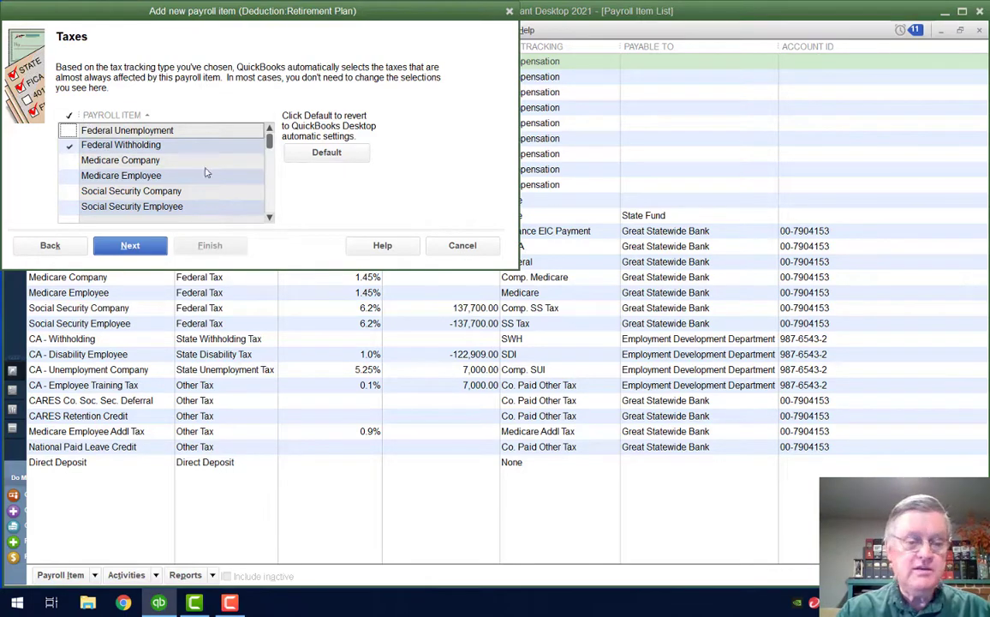
Keep the default tax selections and the Neither calculation basis for the deduction
click(130, 246)
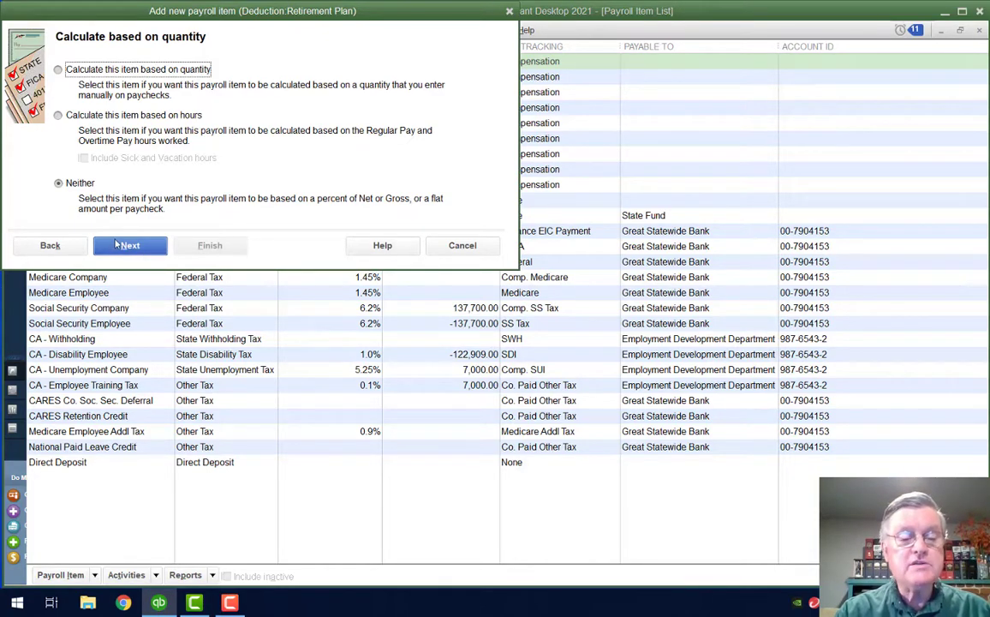
click(128, 246)
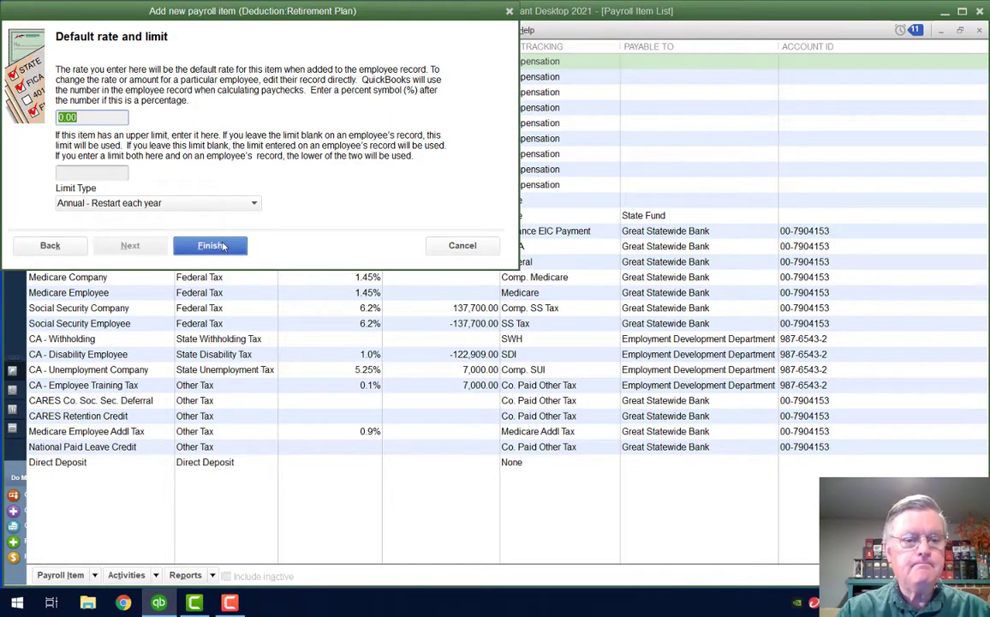
Finish the Retirement Plan item, close the Payroll Item List, and open the Employee Center
click(220, 246)
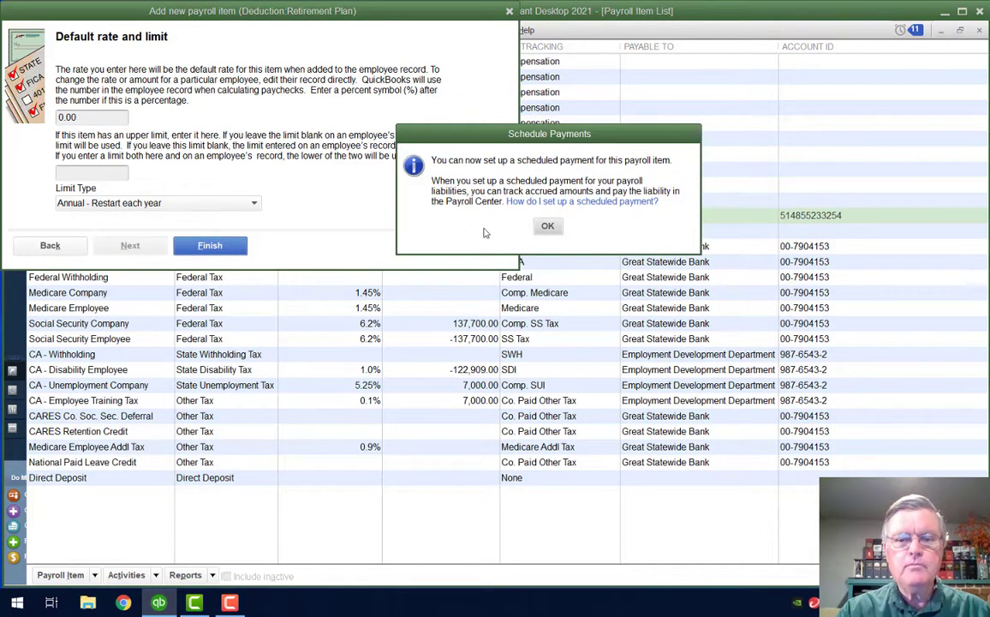
click(547, 227)
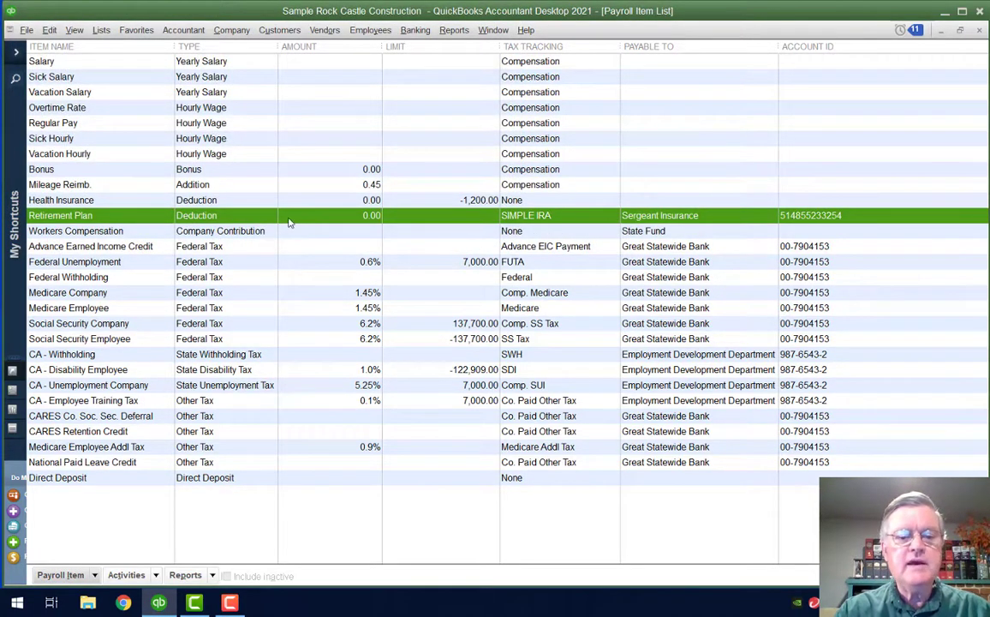
click(979, 31)
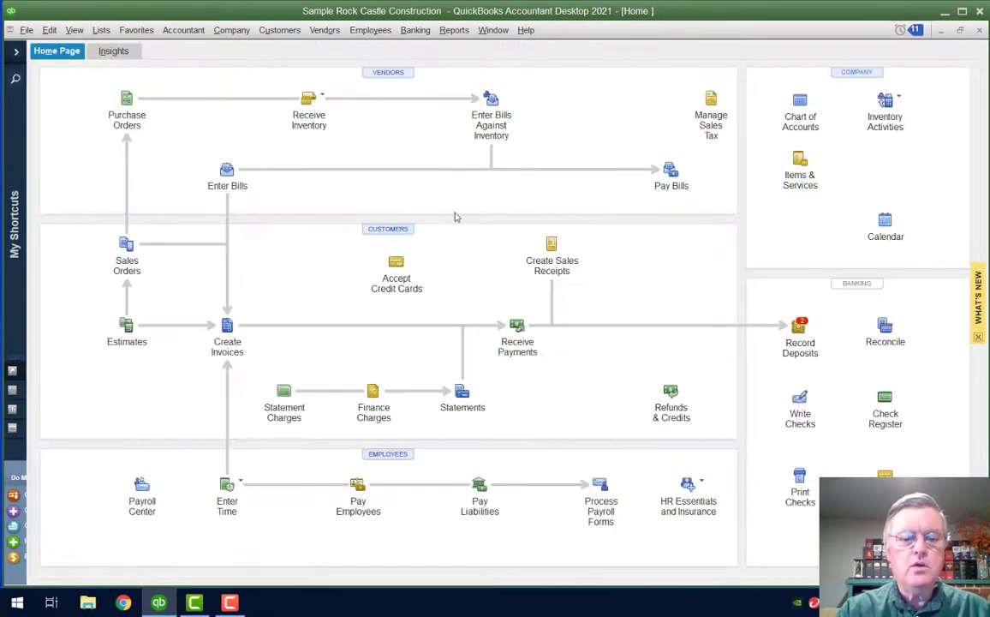
click(399, 455)
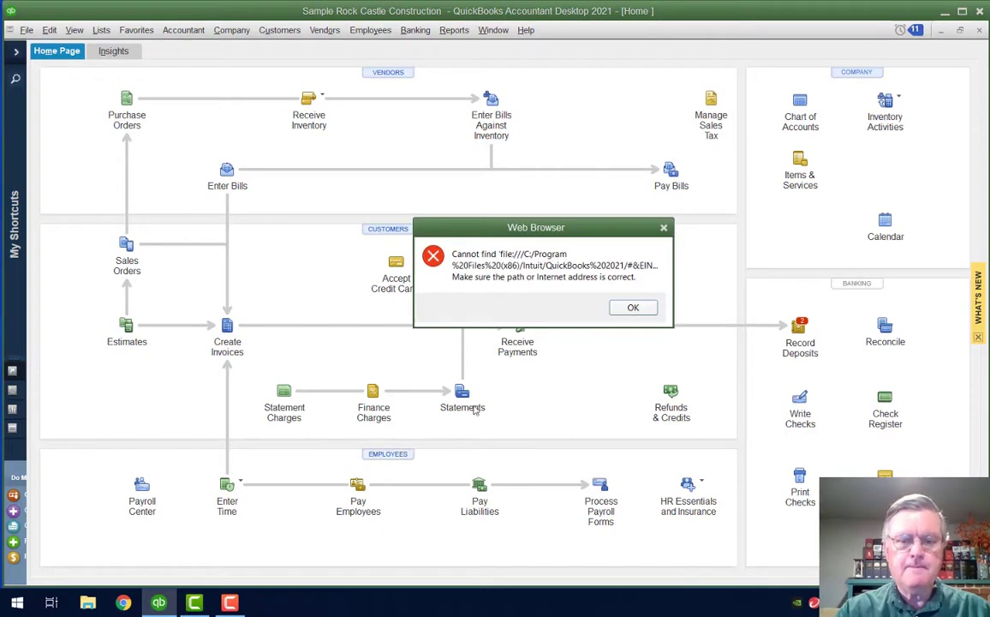
click(634, 308)
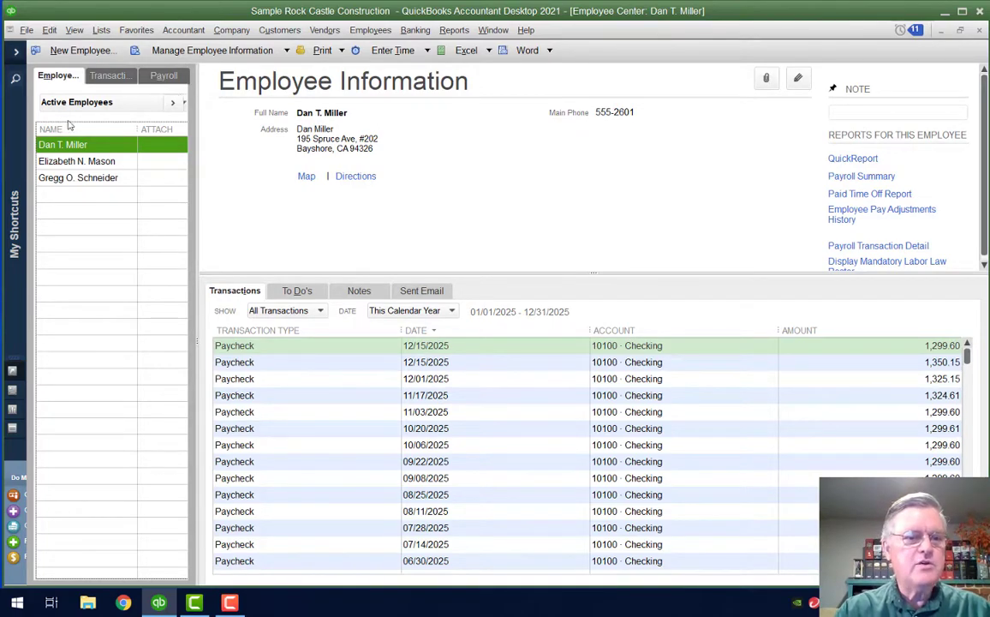
Select the employee's record in the Employee Center's Employees list
click(80, 178)
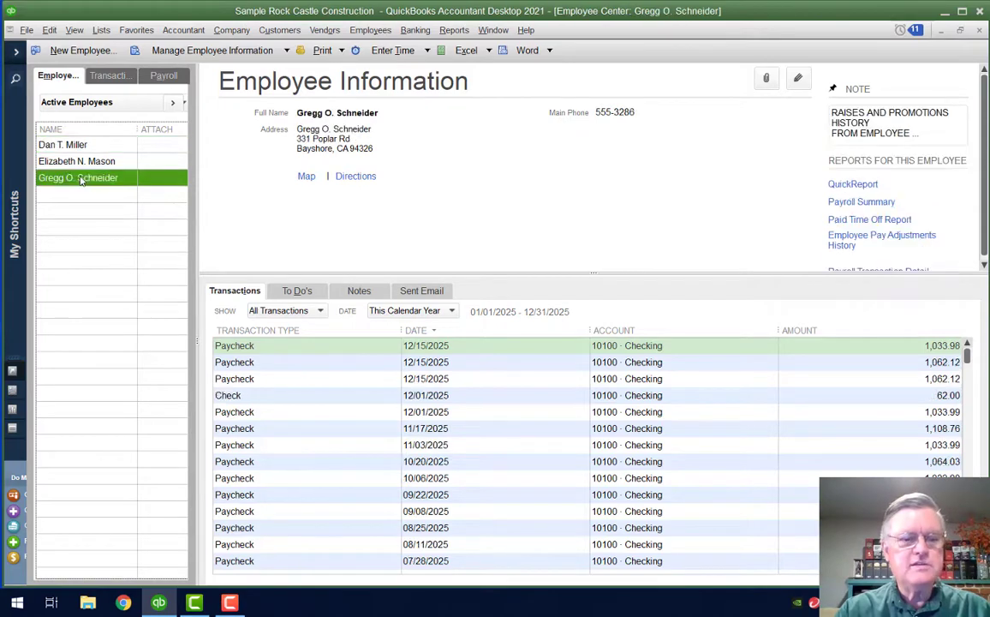
Add a 3% Retirement Plan deduction row to the employee's Payroll Info
double_click(81, 178)
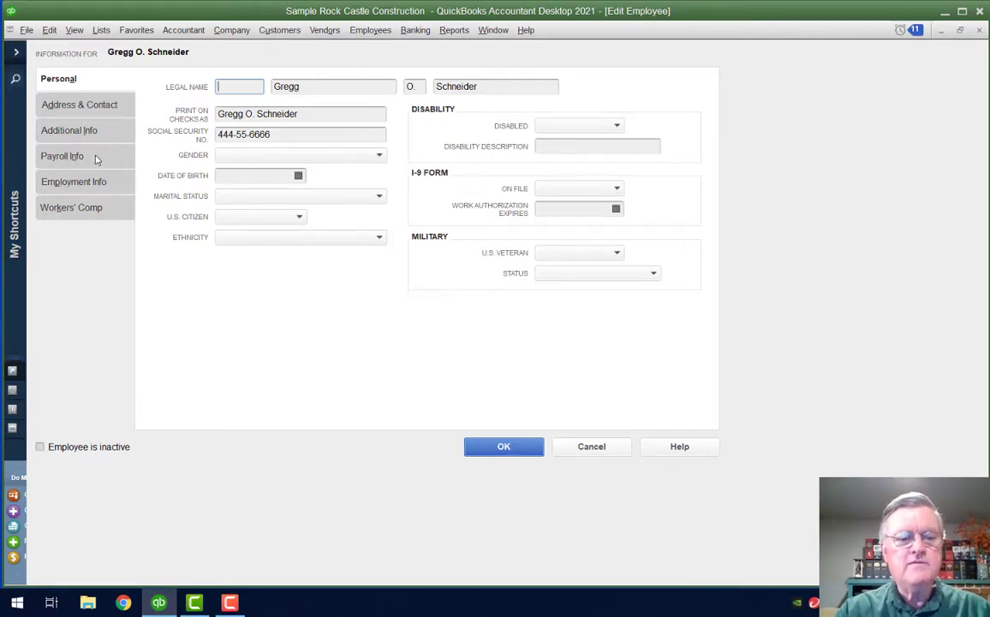
click(89, 157)
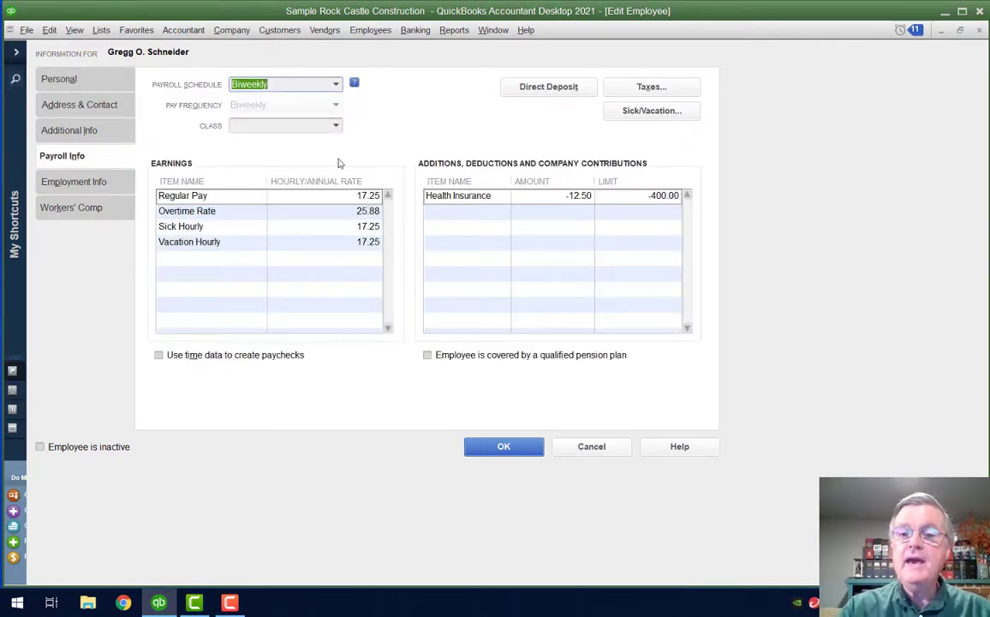
click(446, 211)
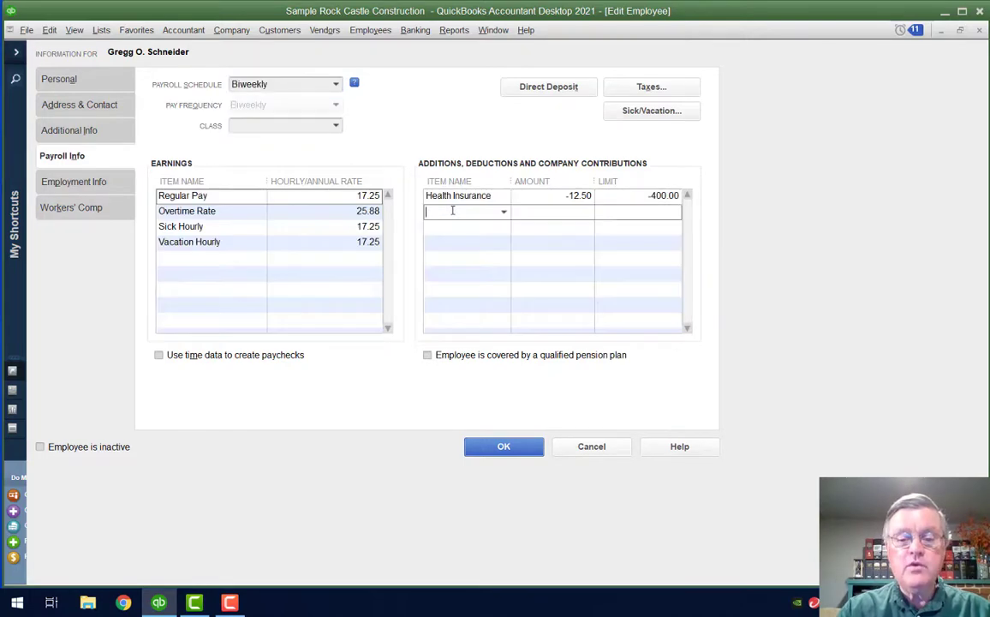
click(503, 212)
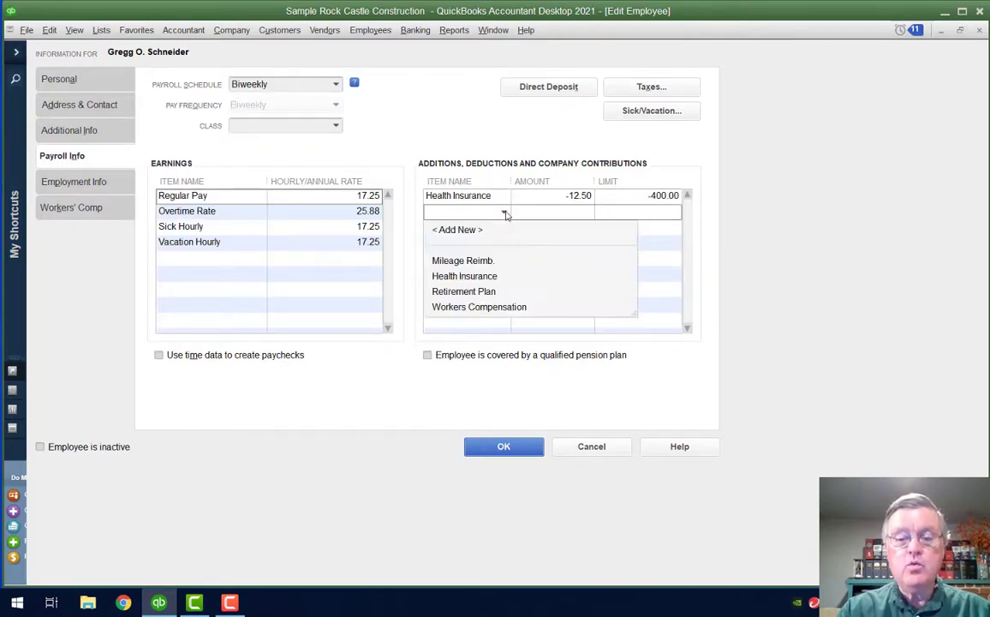
click(479, 292)
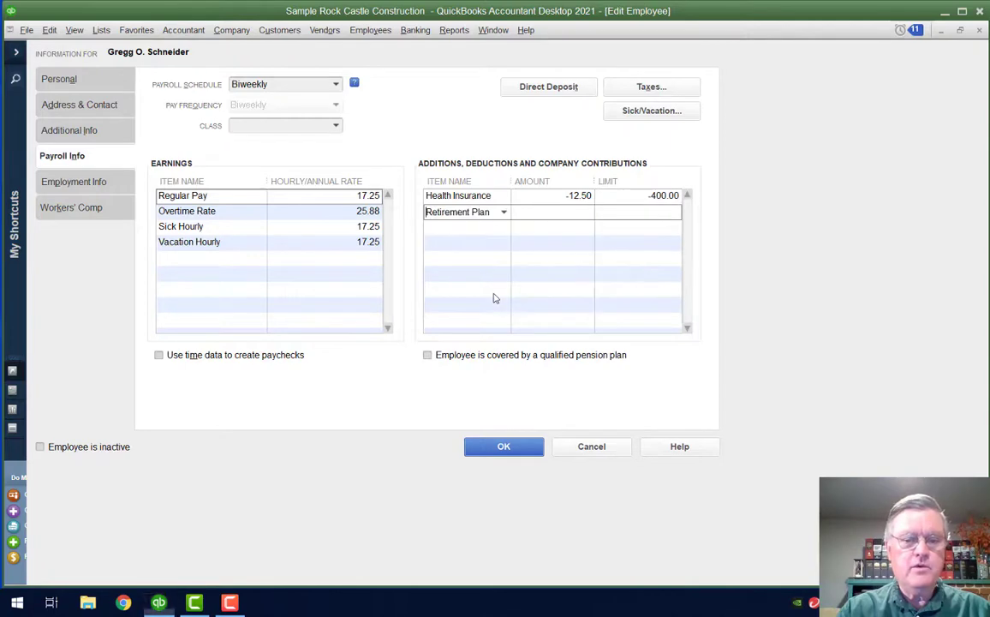
key(Tab)
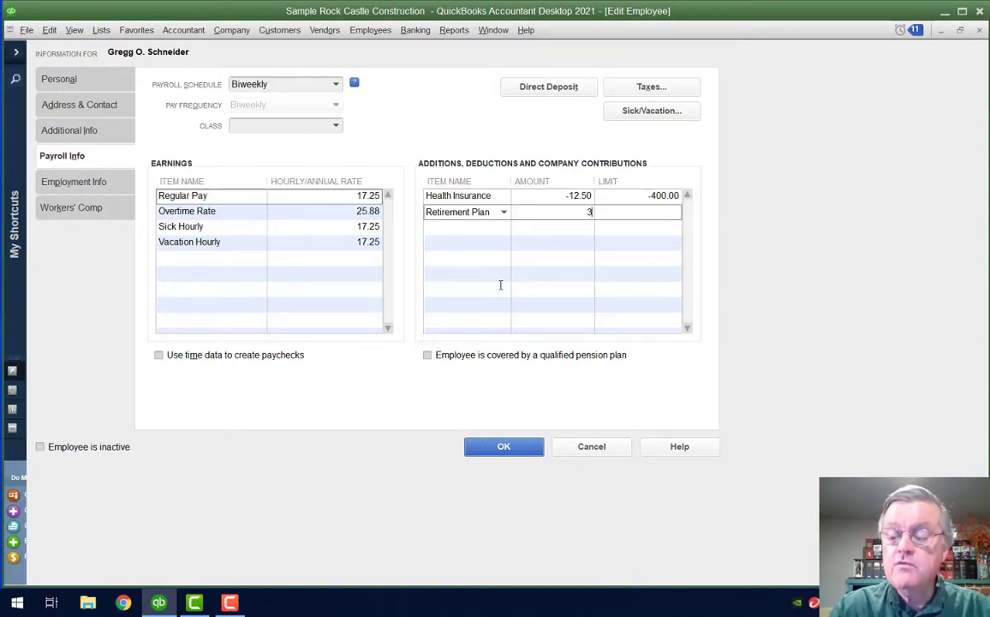
text(%)
key(Tab)
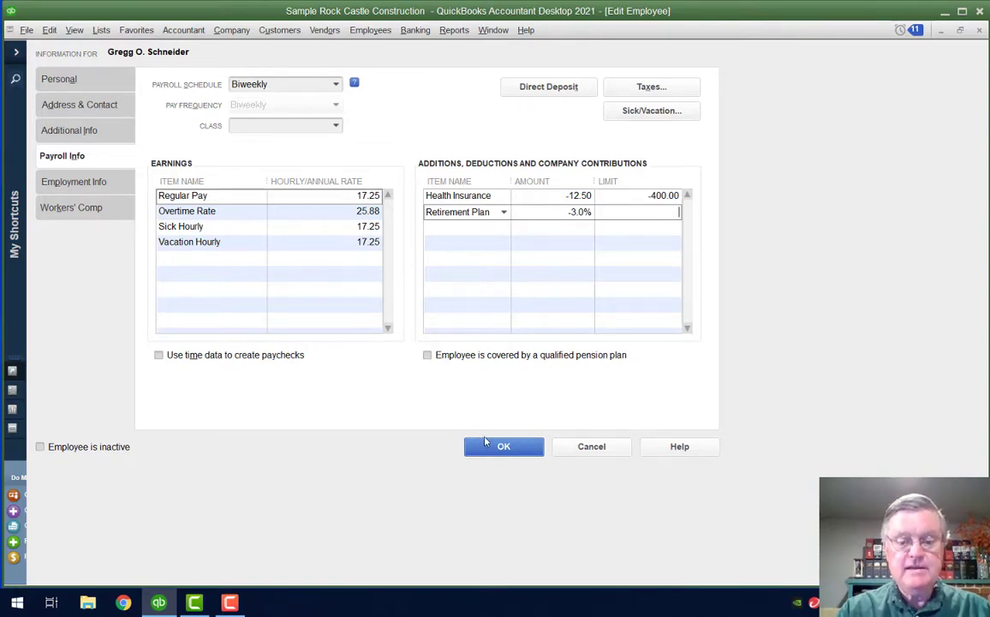
Save the employee, then start an unscheduled payroll for only that employee, dated 12/15/2025
click(503, 447)
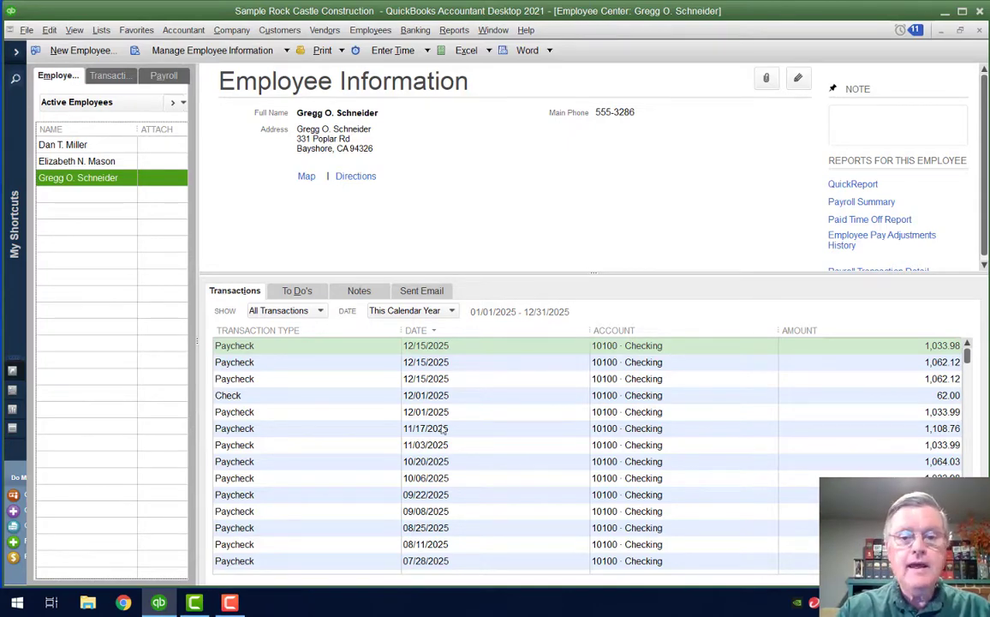
click(164, 77)
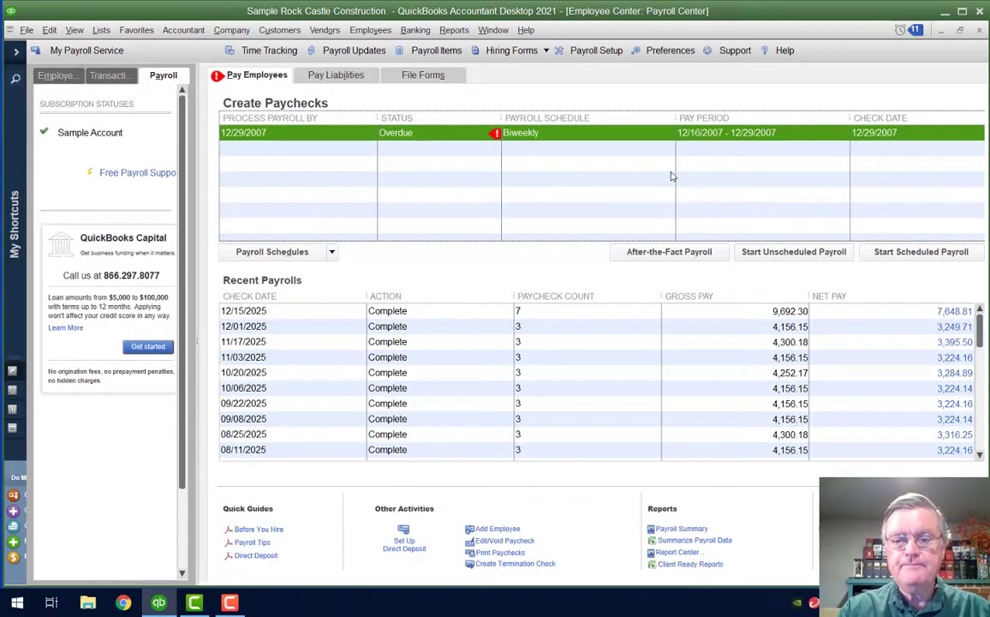
click(783, 256)
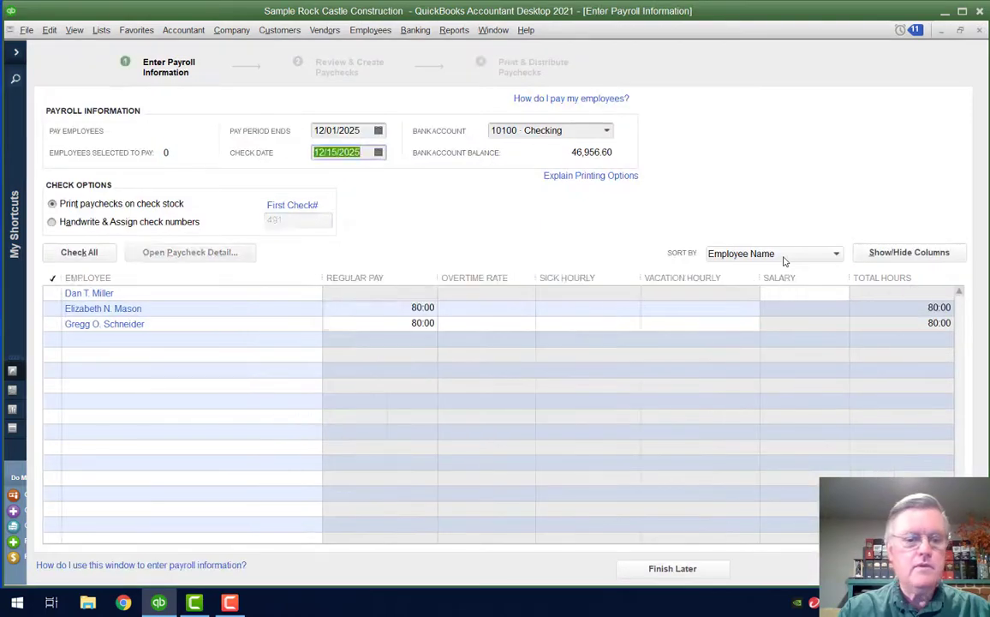
click(52, 324)
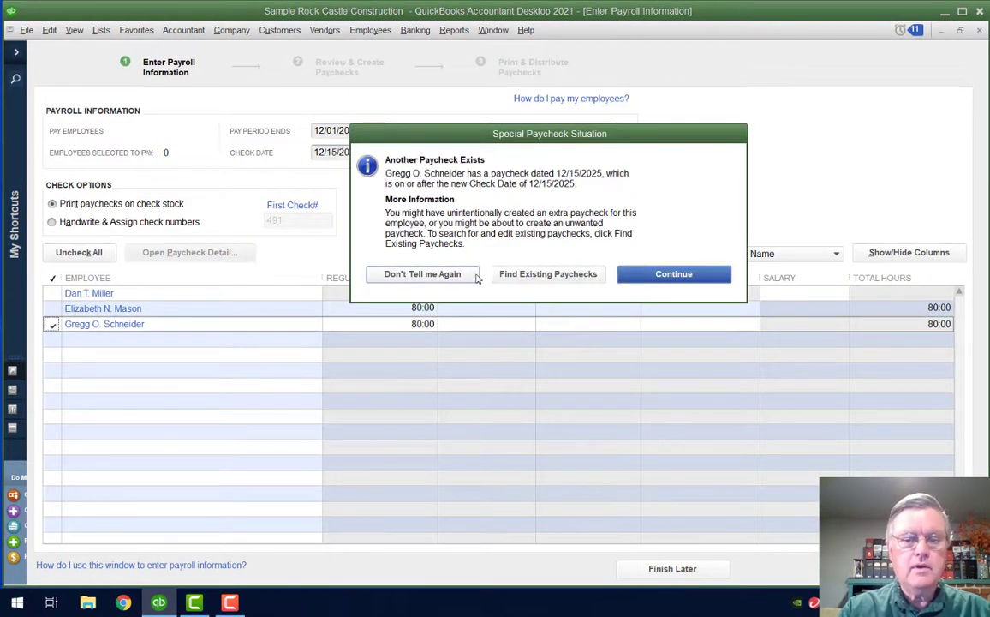
click(654, 272)
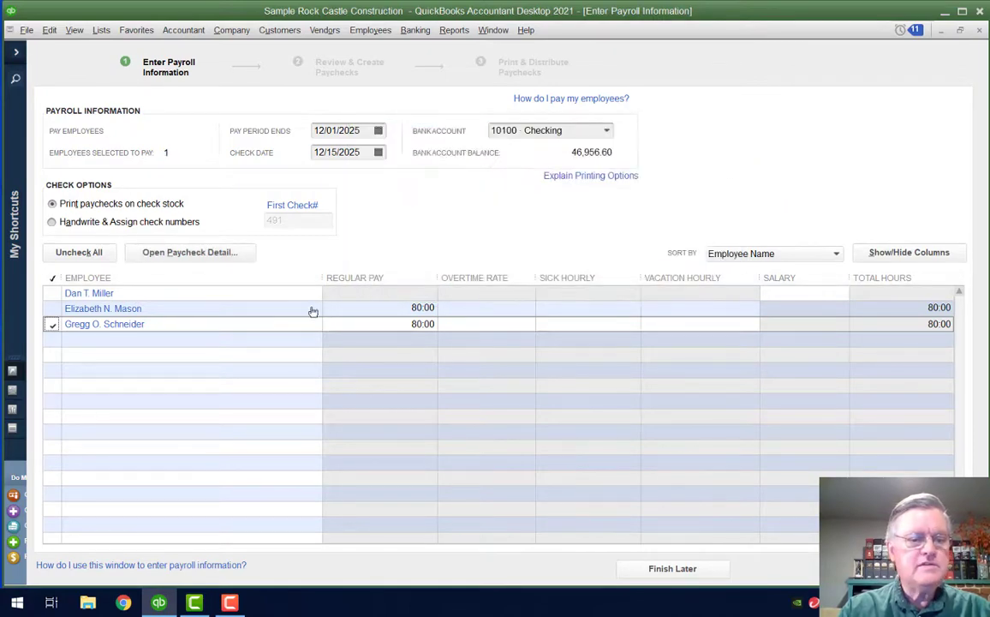
Save the employee's 80-hour paycheck: -41.40 Retirement Plan deduction, 1,079.87 check amount
click(131, 326)
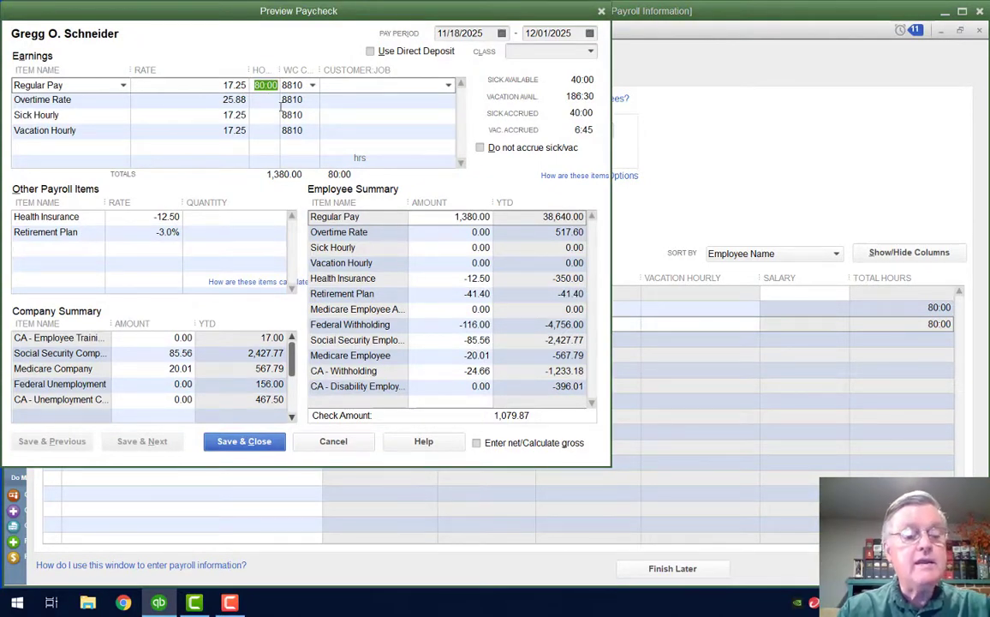
key(Tab)
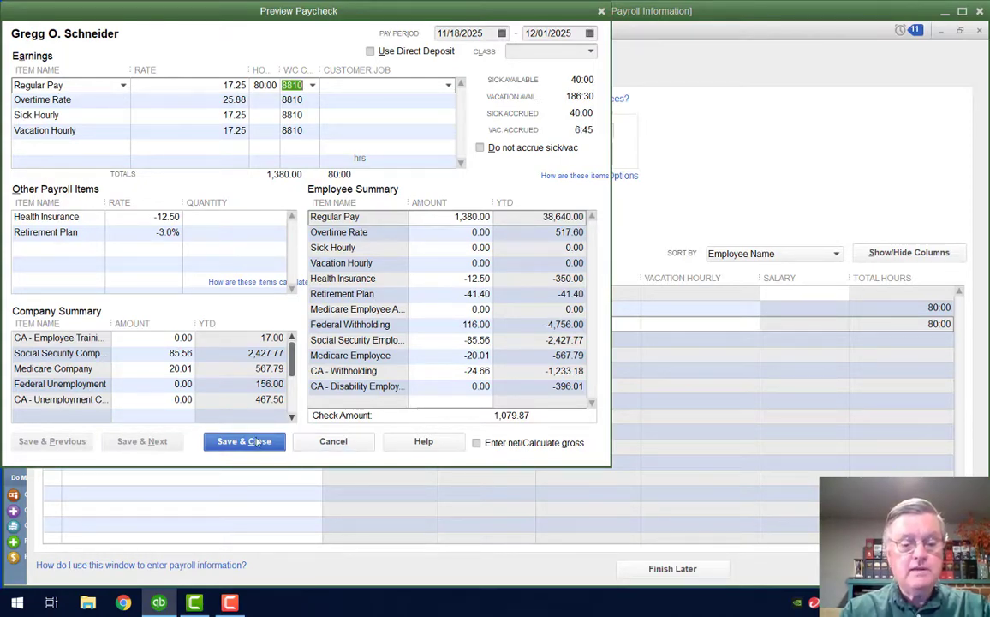
click(257, 442)
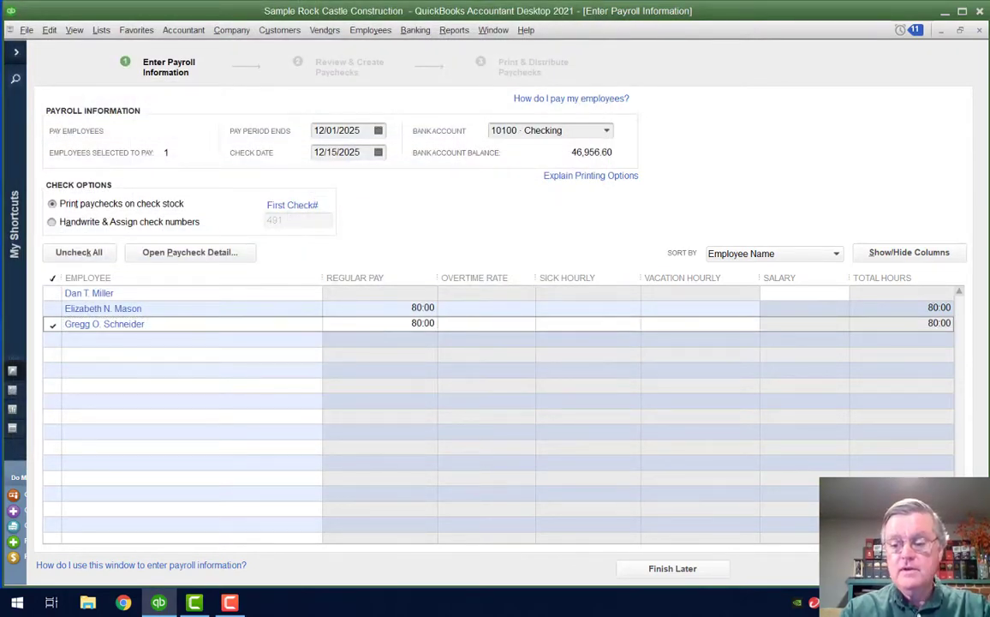
Create the employee's 1,380.00 gross paycheck dated 12/15/2025 and dismiss the confirmation
click(921, 568)
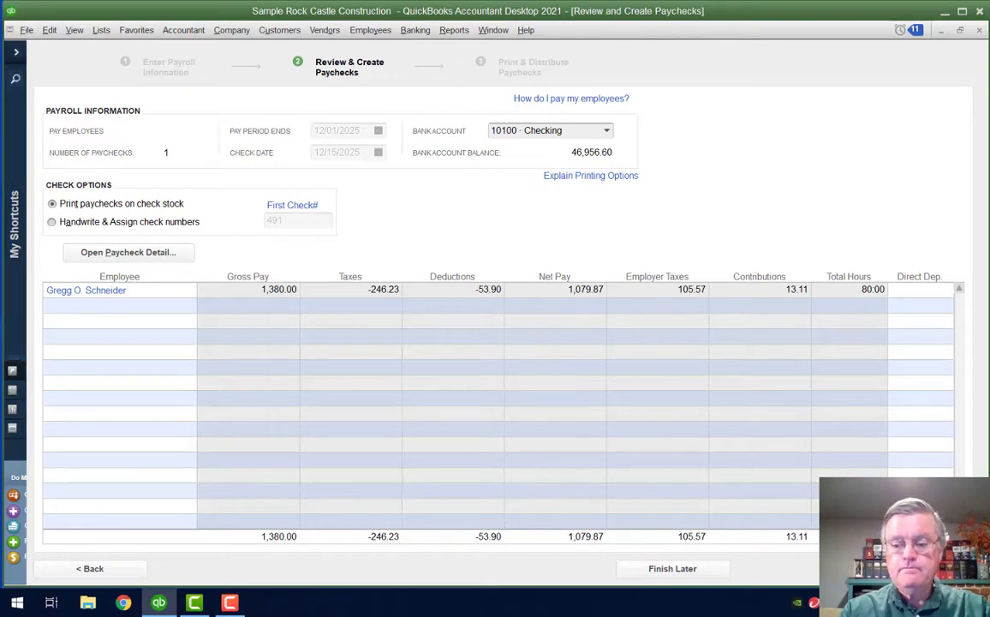
click(913, 569)
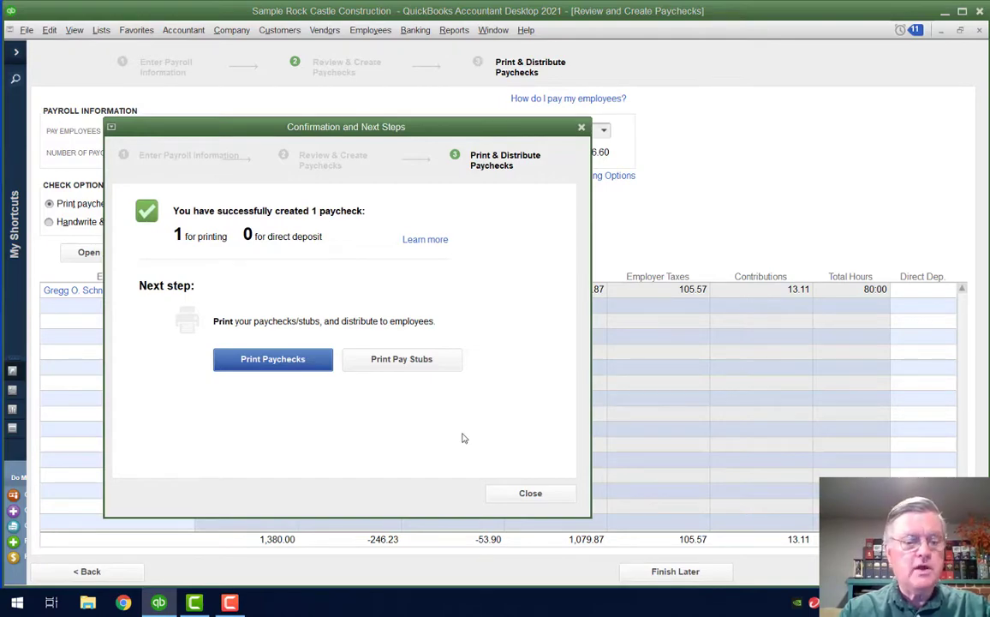
click(530, 493)
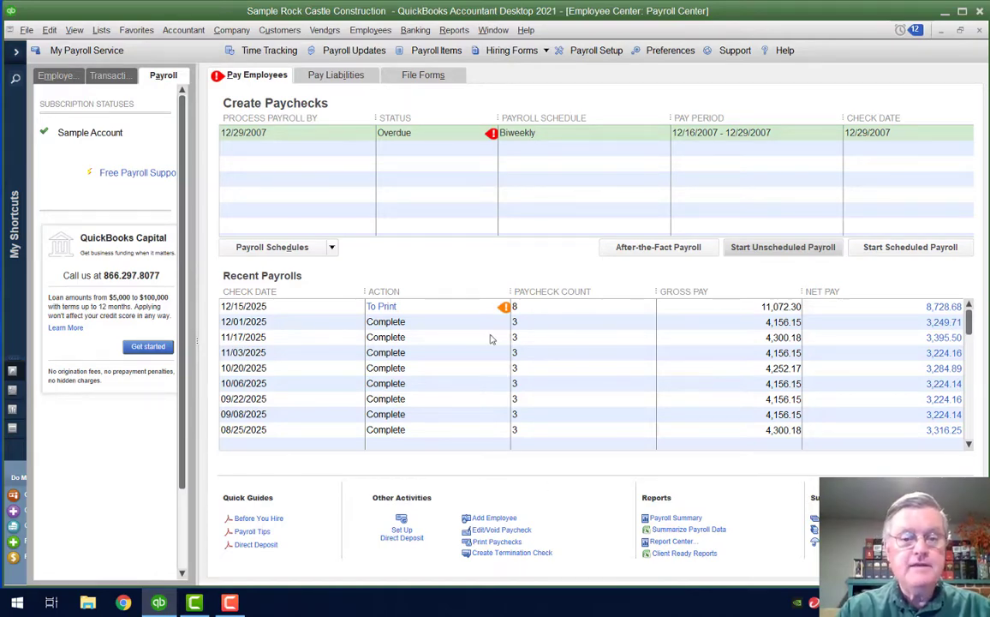
Start a custom liability payment covering 01/01/2025 through 12/31/2025, showing 41.40 Retirement Plan owed
click(340, 76)
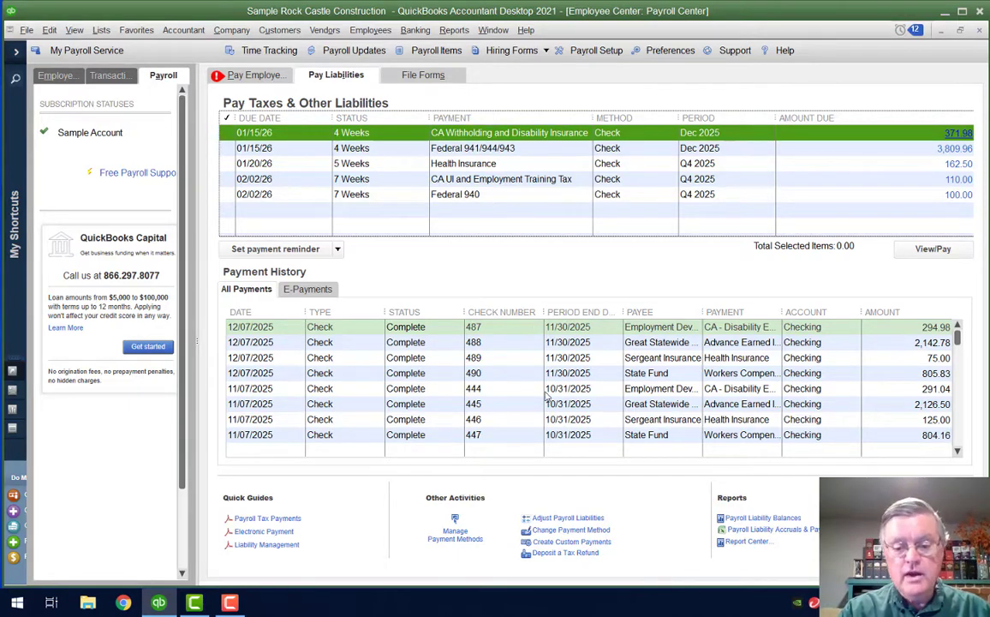
click(567, 546)
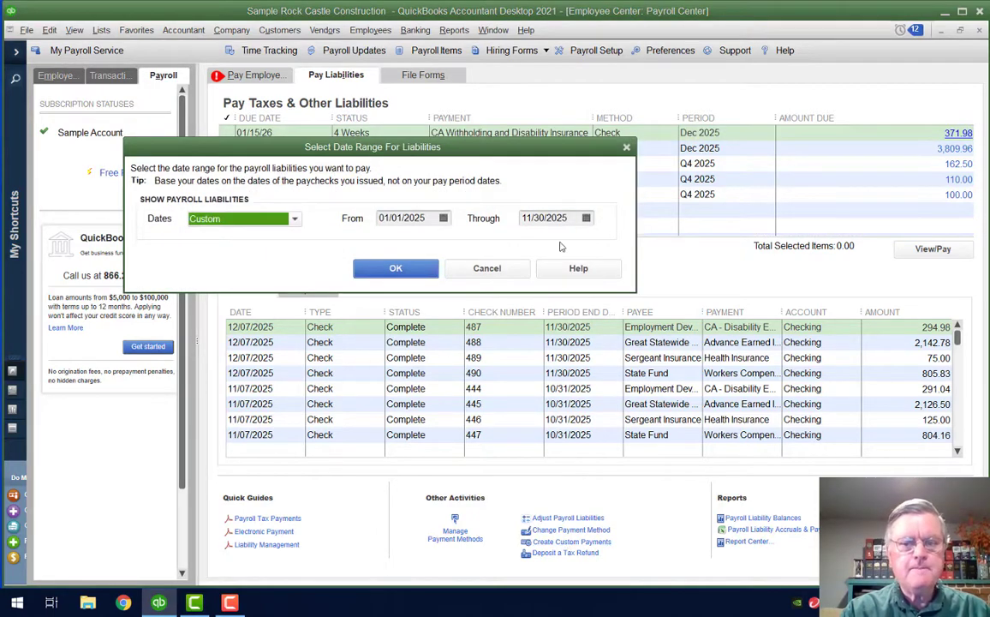
click(427, 274)
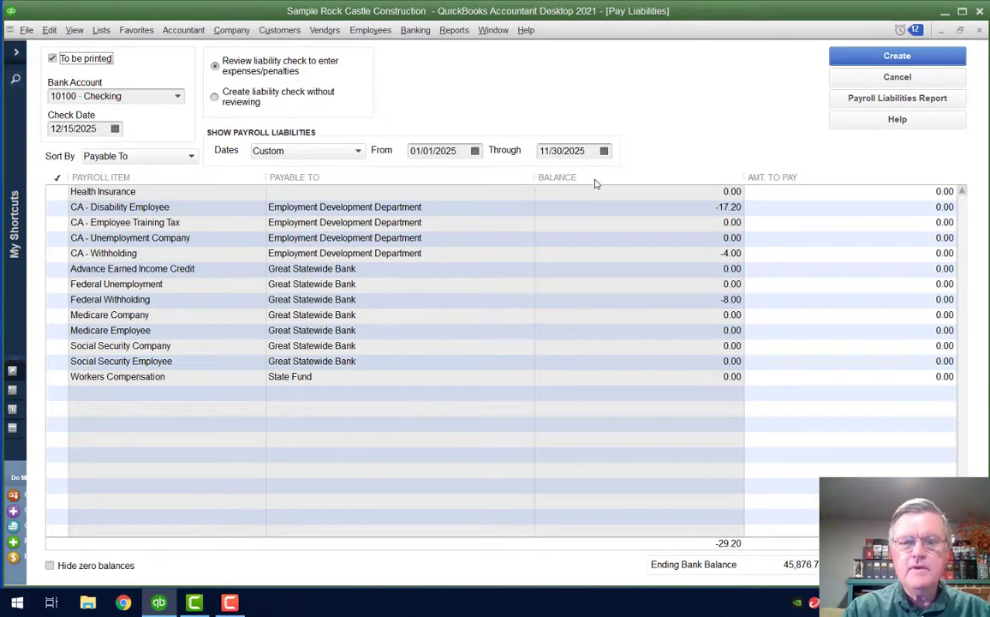
click(604, 150)
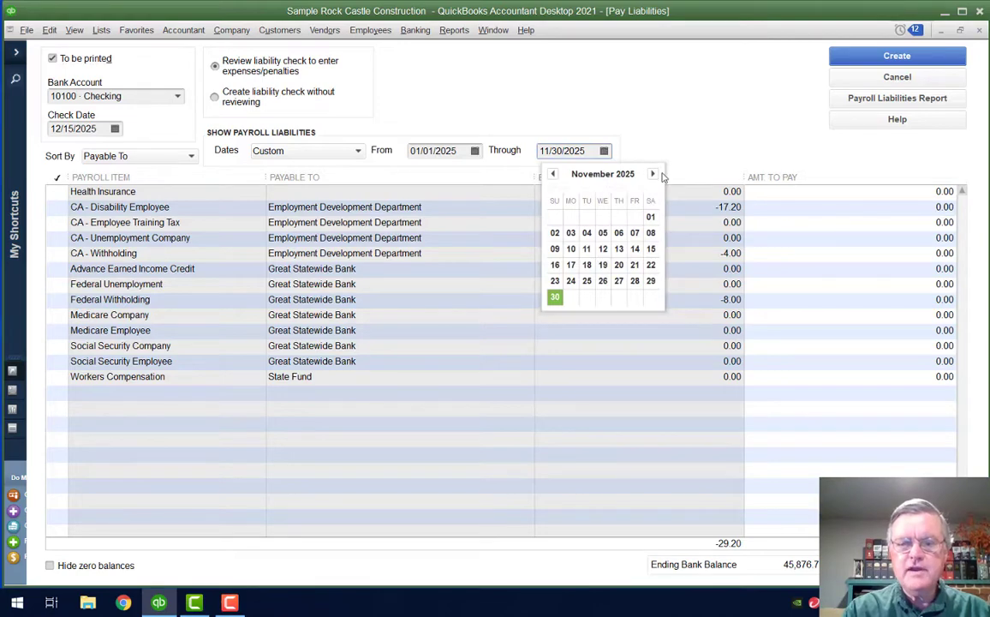
click(652, 174)
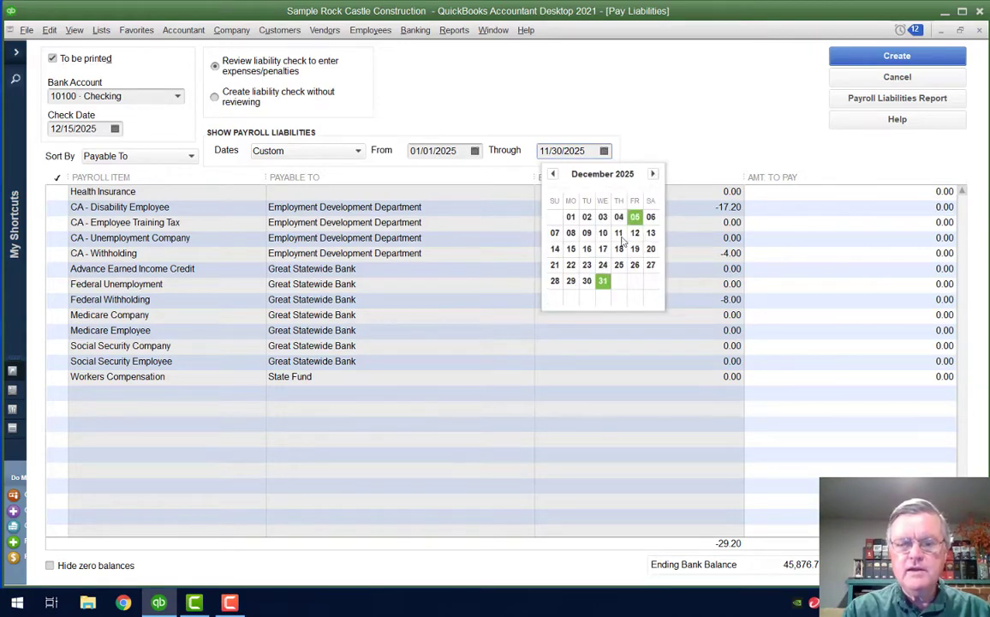
click(603, 281)
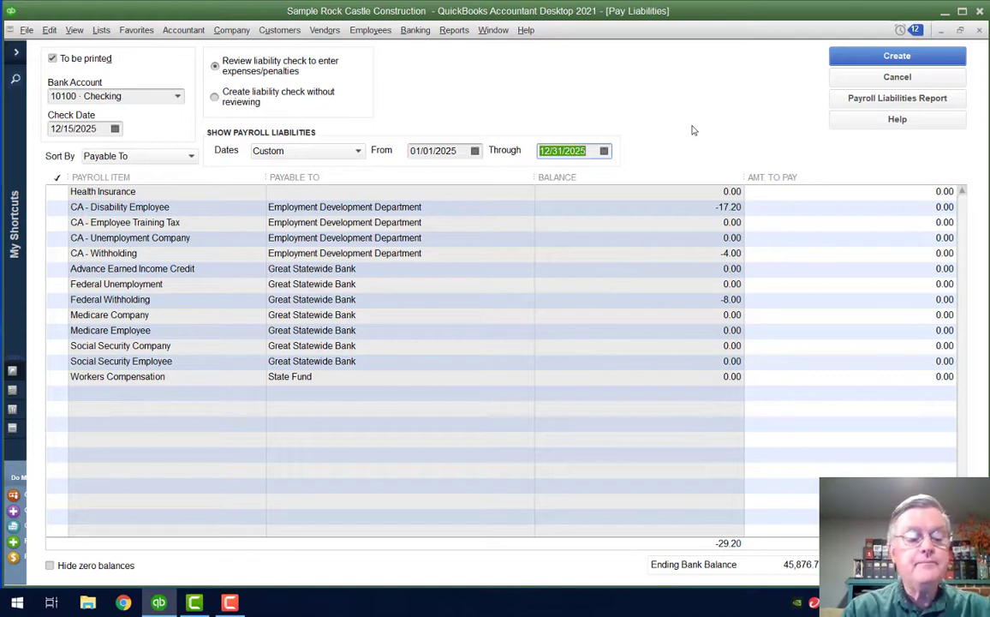
key(Tab)
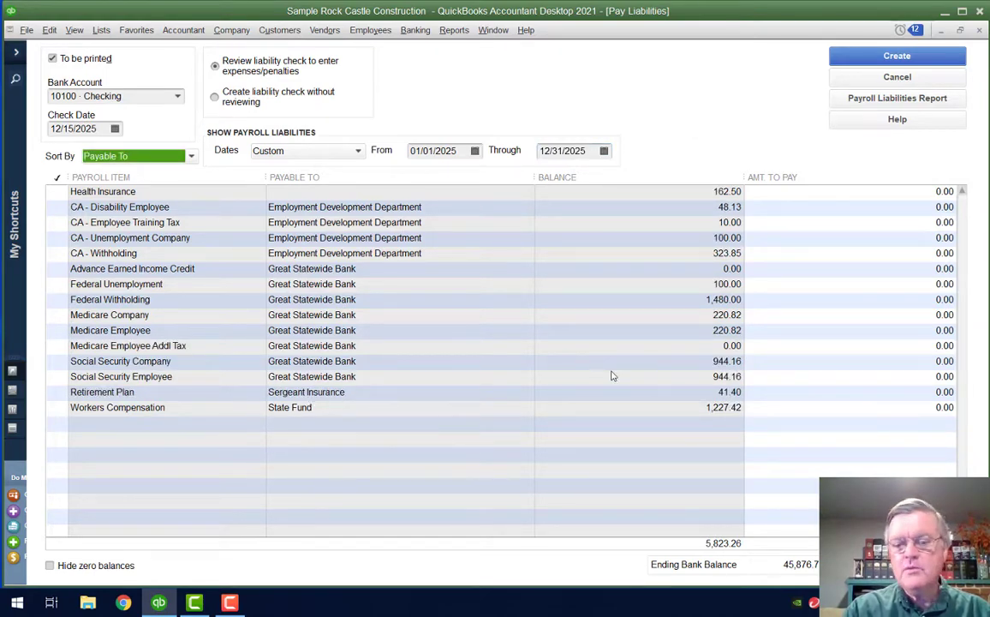
Cancel the liability check and open Manage Payment Methods in Payroll Setup
click(898, 77)
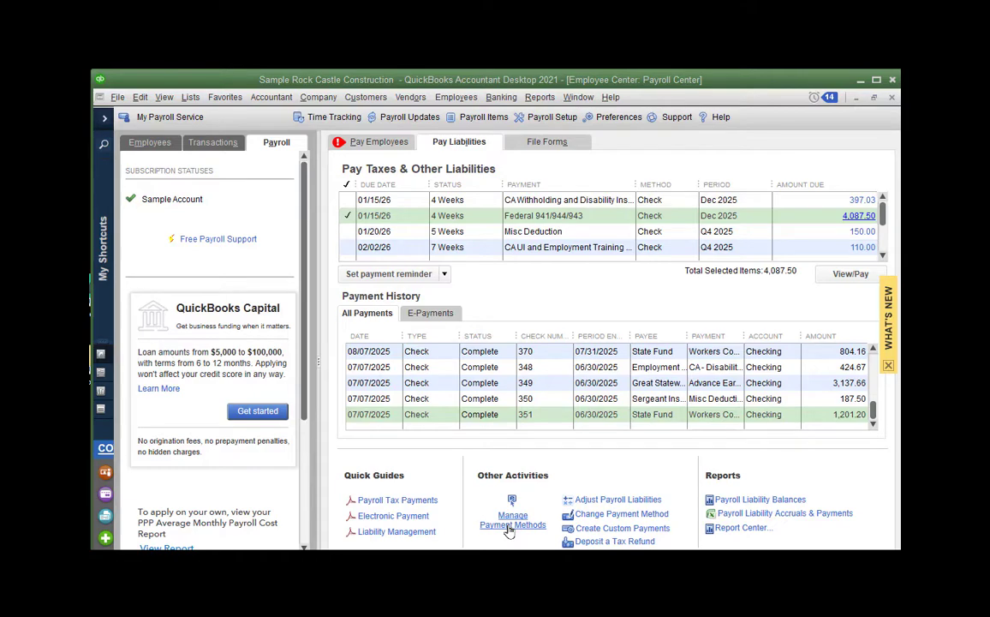
click(509, 530)
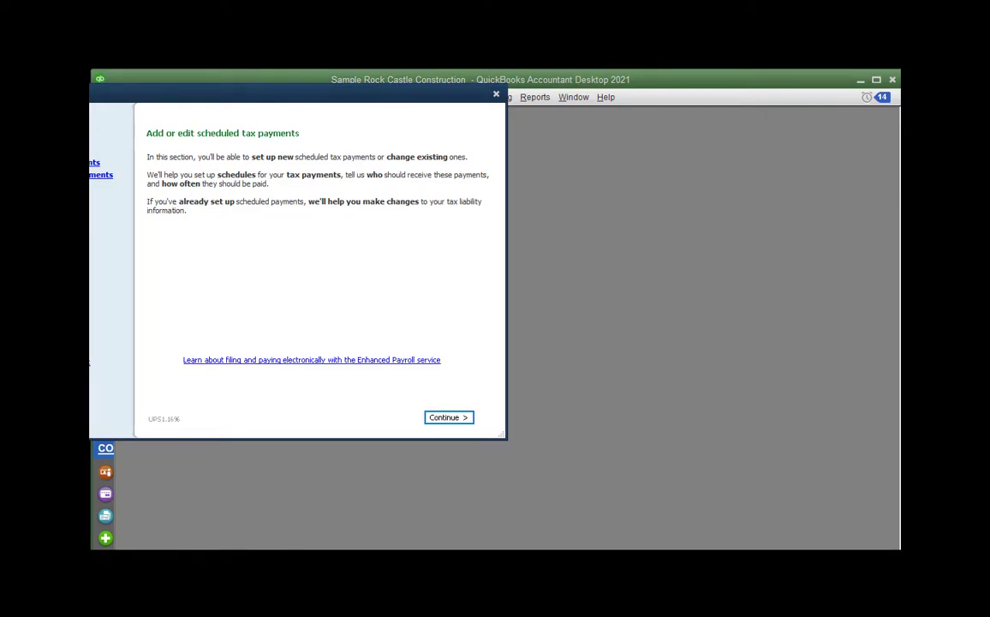
Advance past the scheduled tax payment pages and select the Retirement Plan benefit item
key(Return)
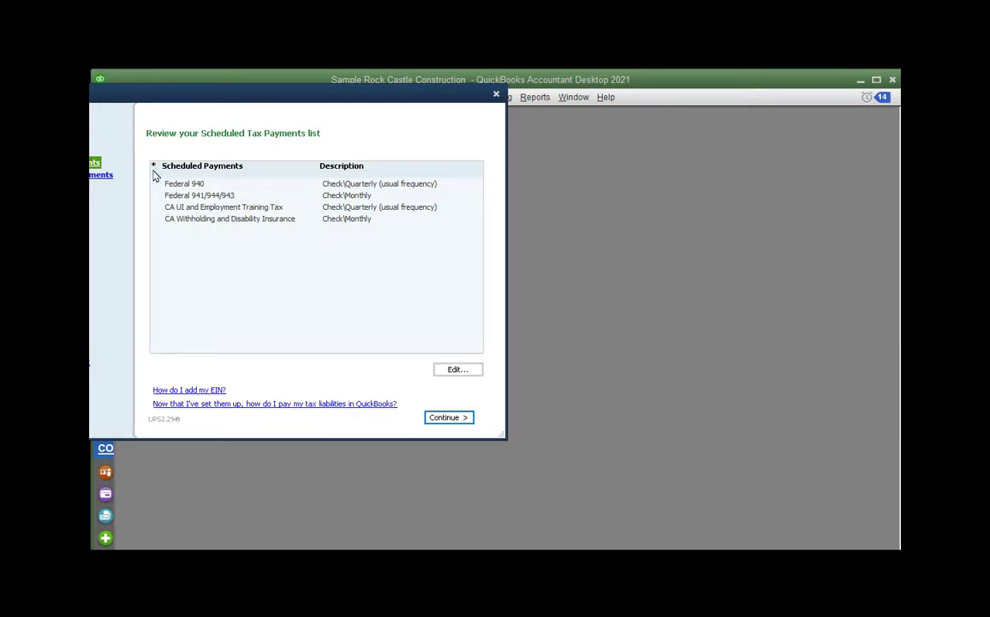
key(Return)
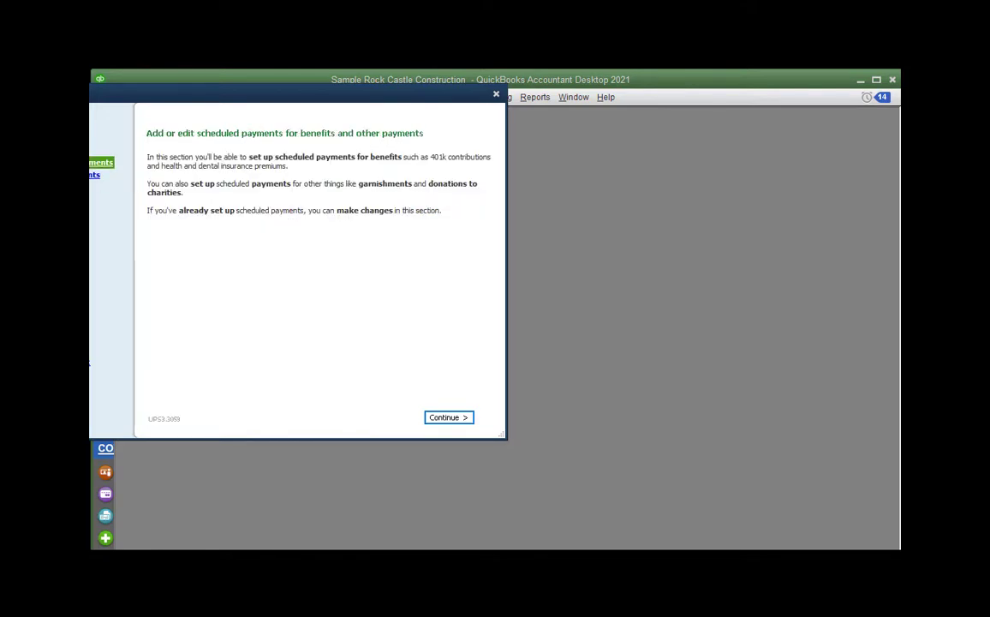
key(Return)
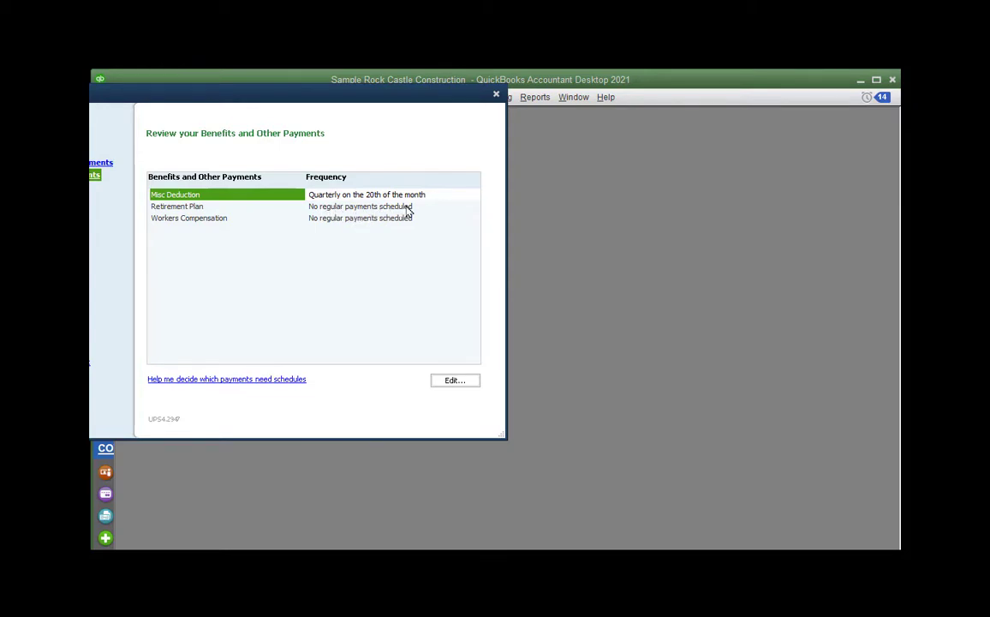
click(196, 207)
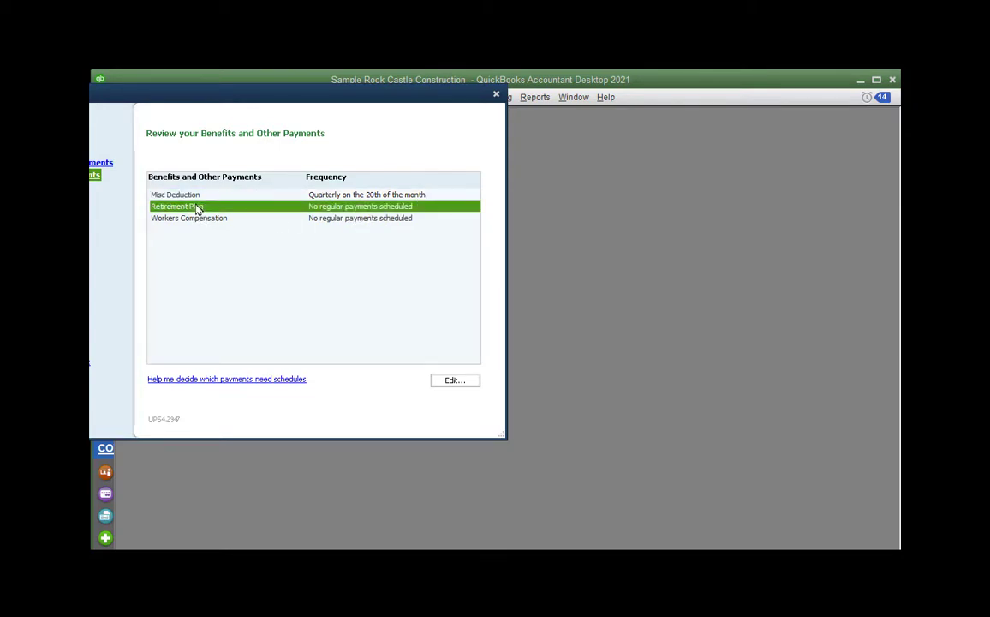
Edit the Retirement Plan schedule to pay Sergeant Insurance weekly, on Monday
click(454, 381)
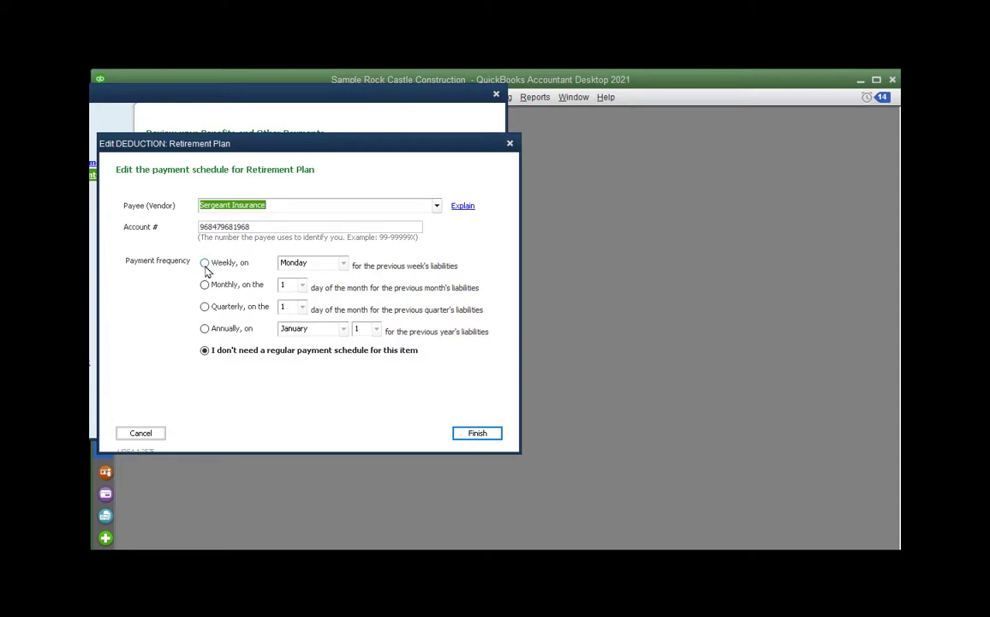
click(204, 264)
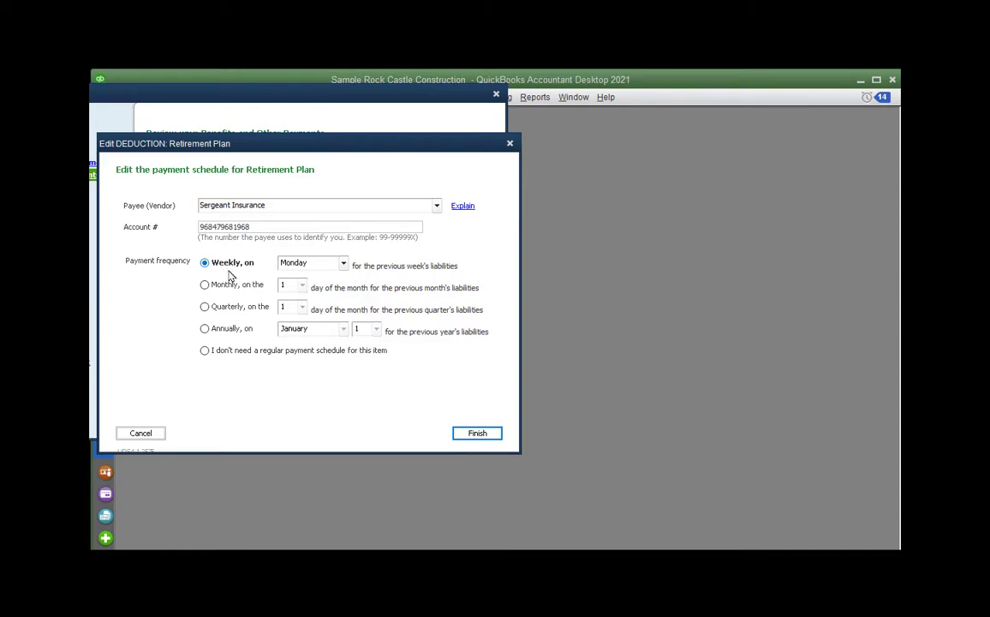
Save the weekly schedule, then mark the 41.40 Retirement Plan liability and view it for payment
click(481, 437)
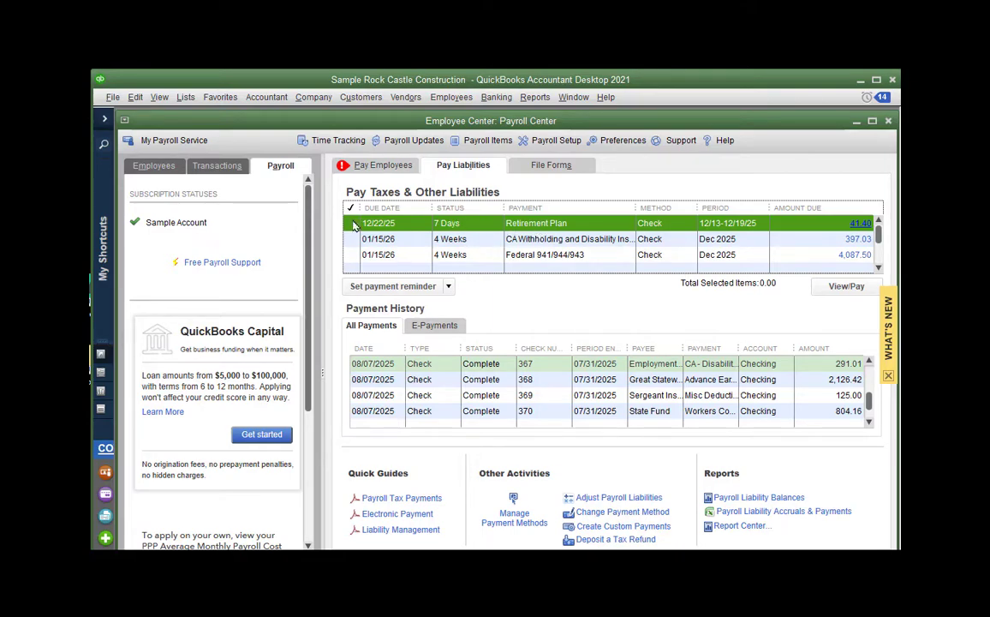
click(353, 223)
click(835, 290)
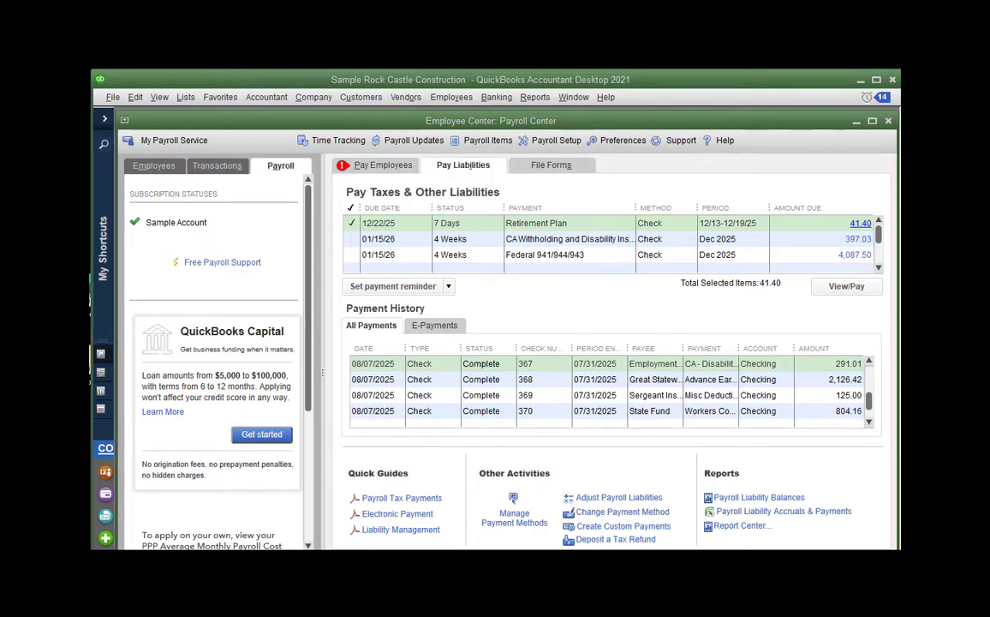
drag(882, 89, 439, 132)
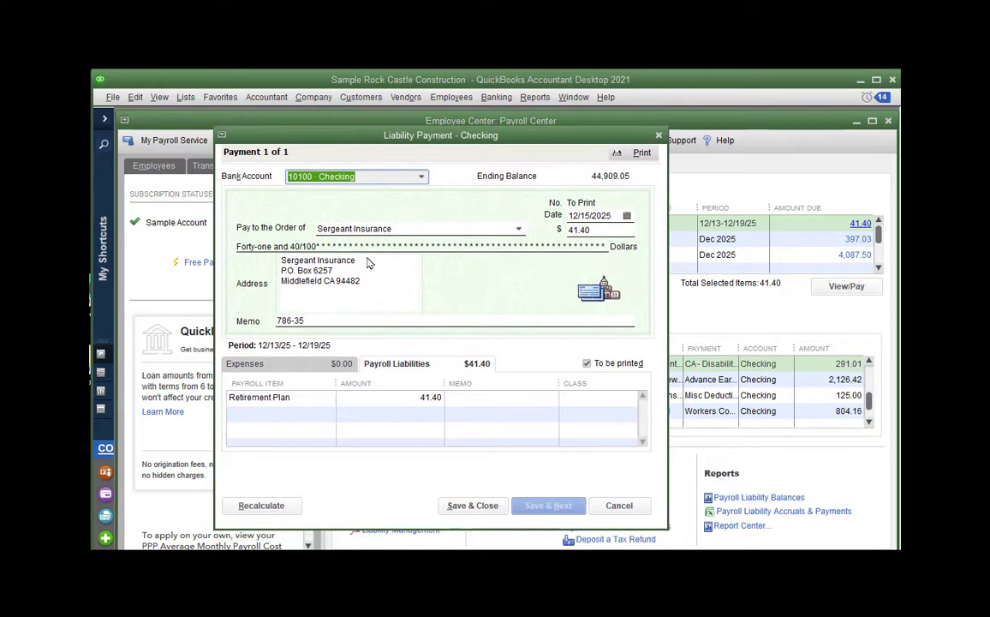